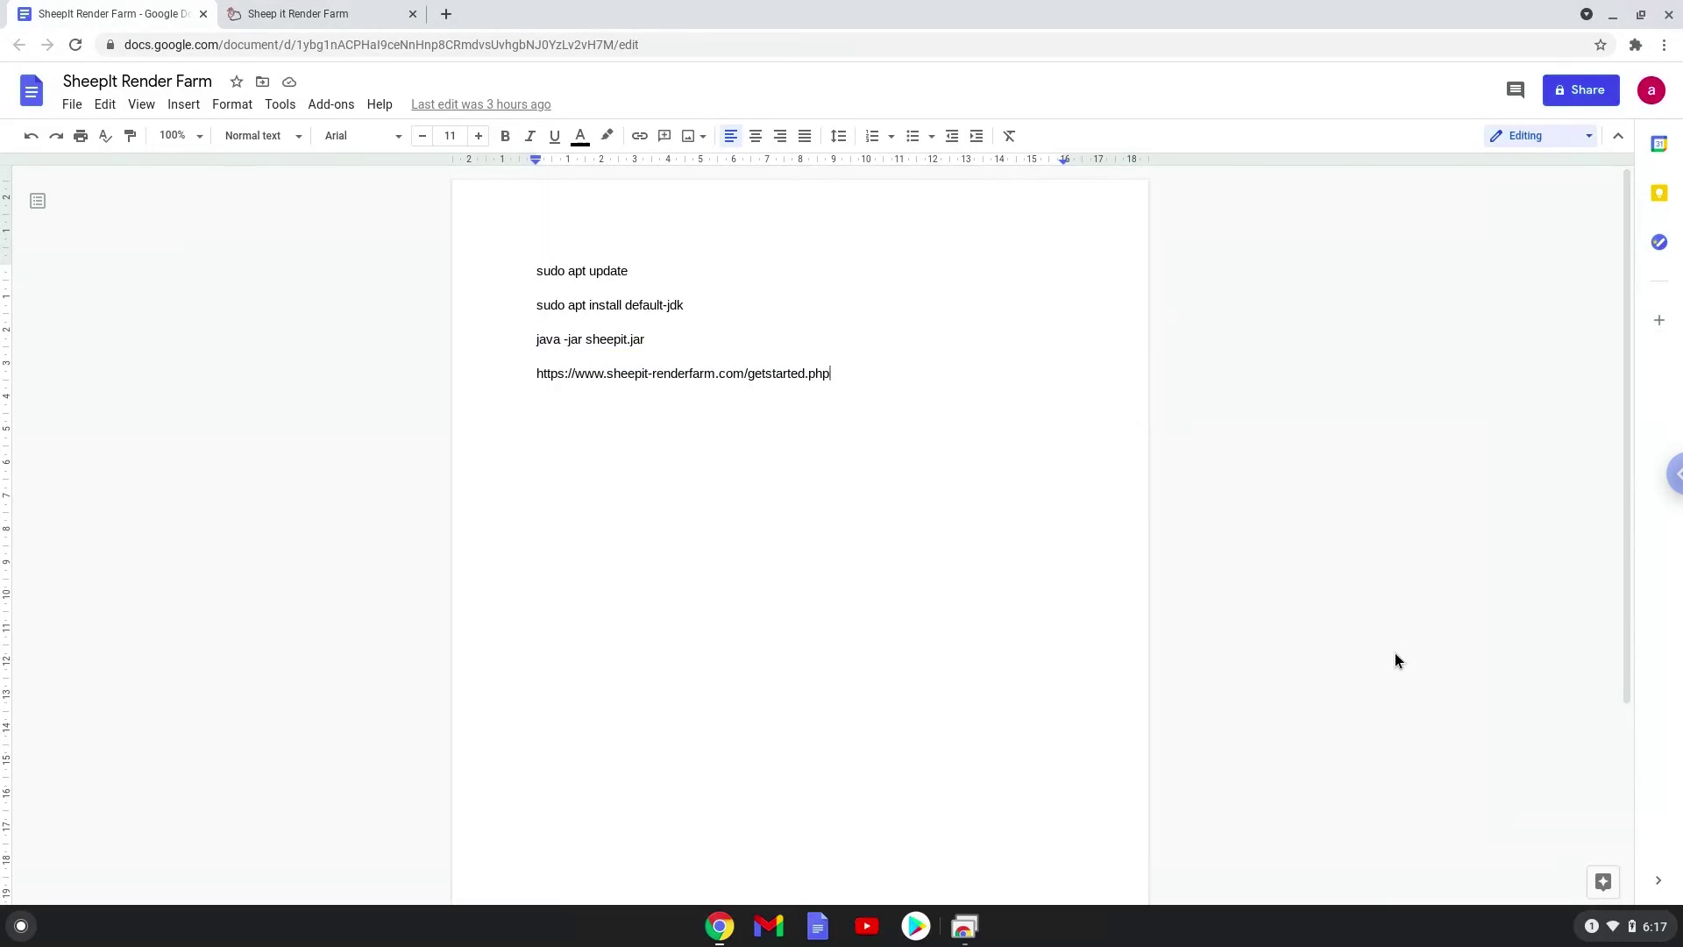
Step: Bring up the Chromebook quick settings panel from the shelf status area
{"action": "left_click", "coordinate": [1616, 929]}
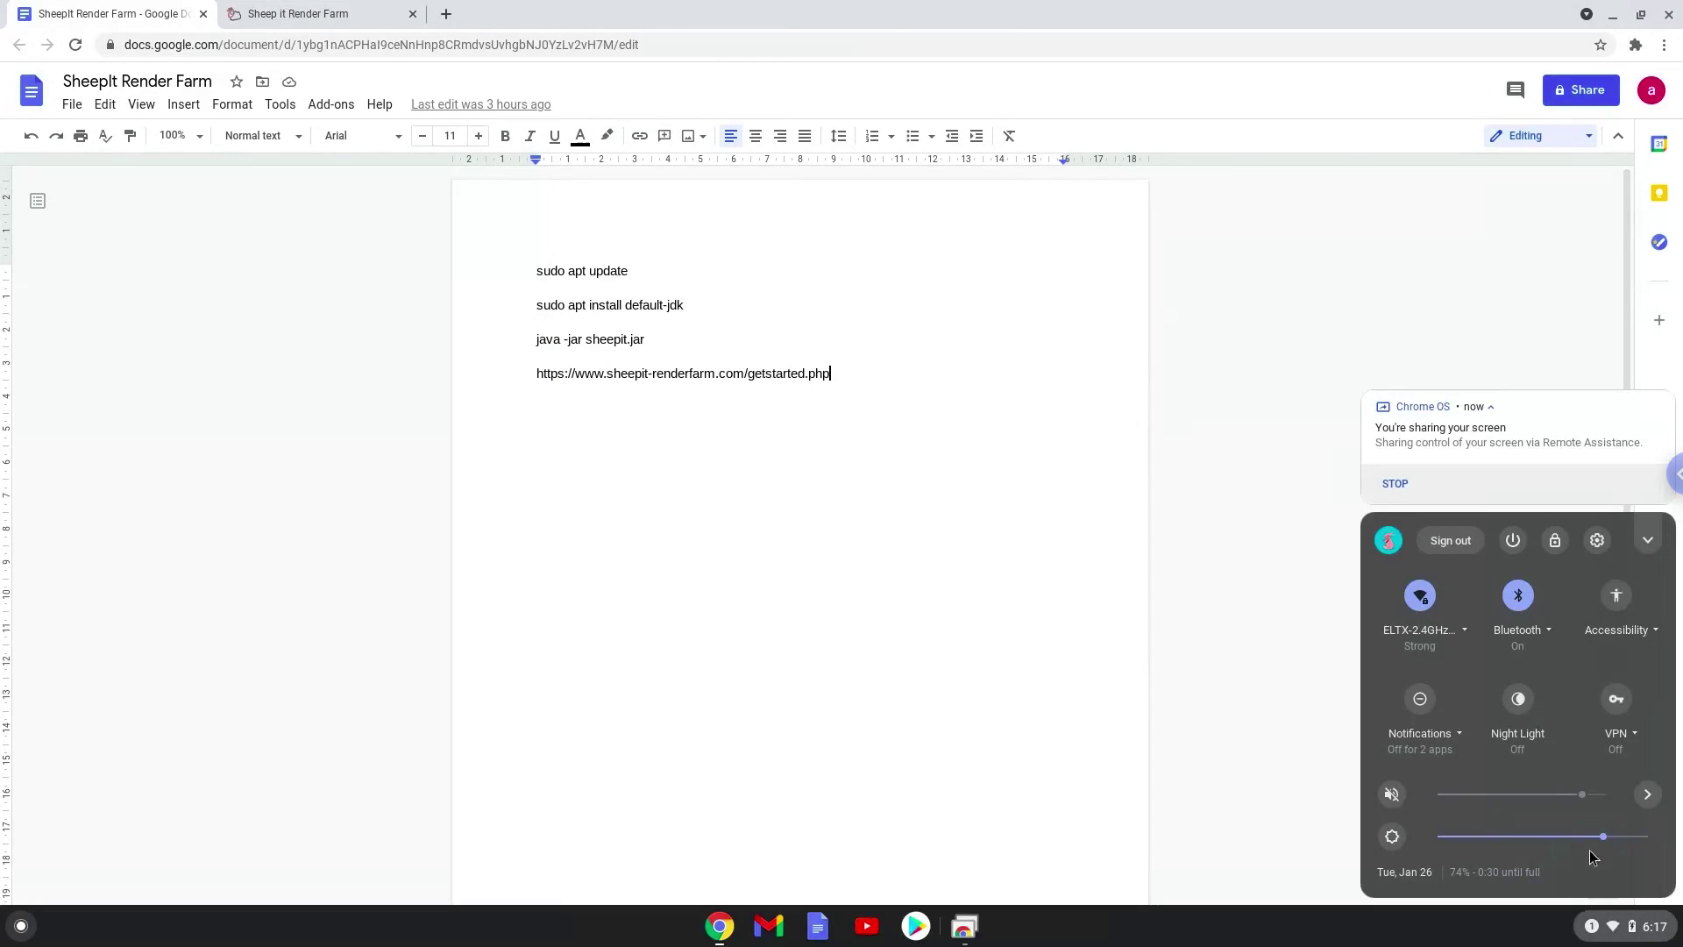
Step: Go to Chrome OS Settings and reach the Linux (Beta) section
{"action": "left_click", "coordinate": [1594, 542]}
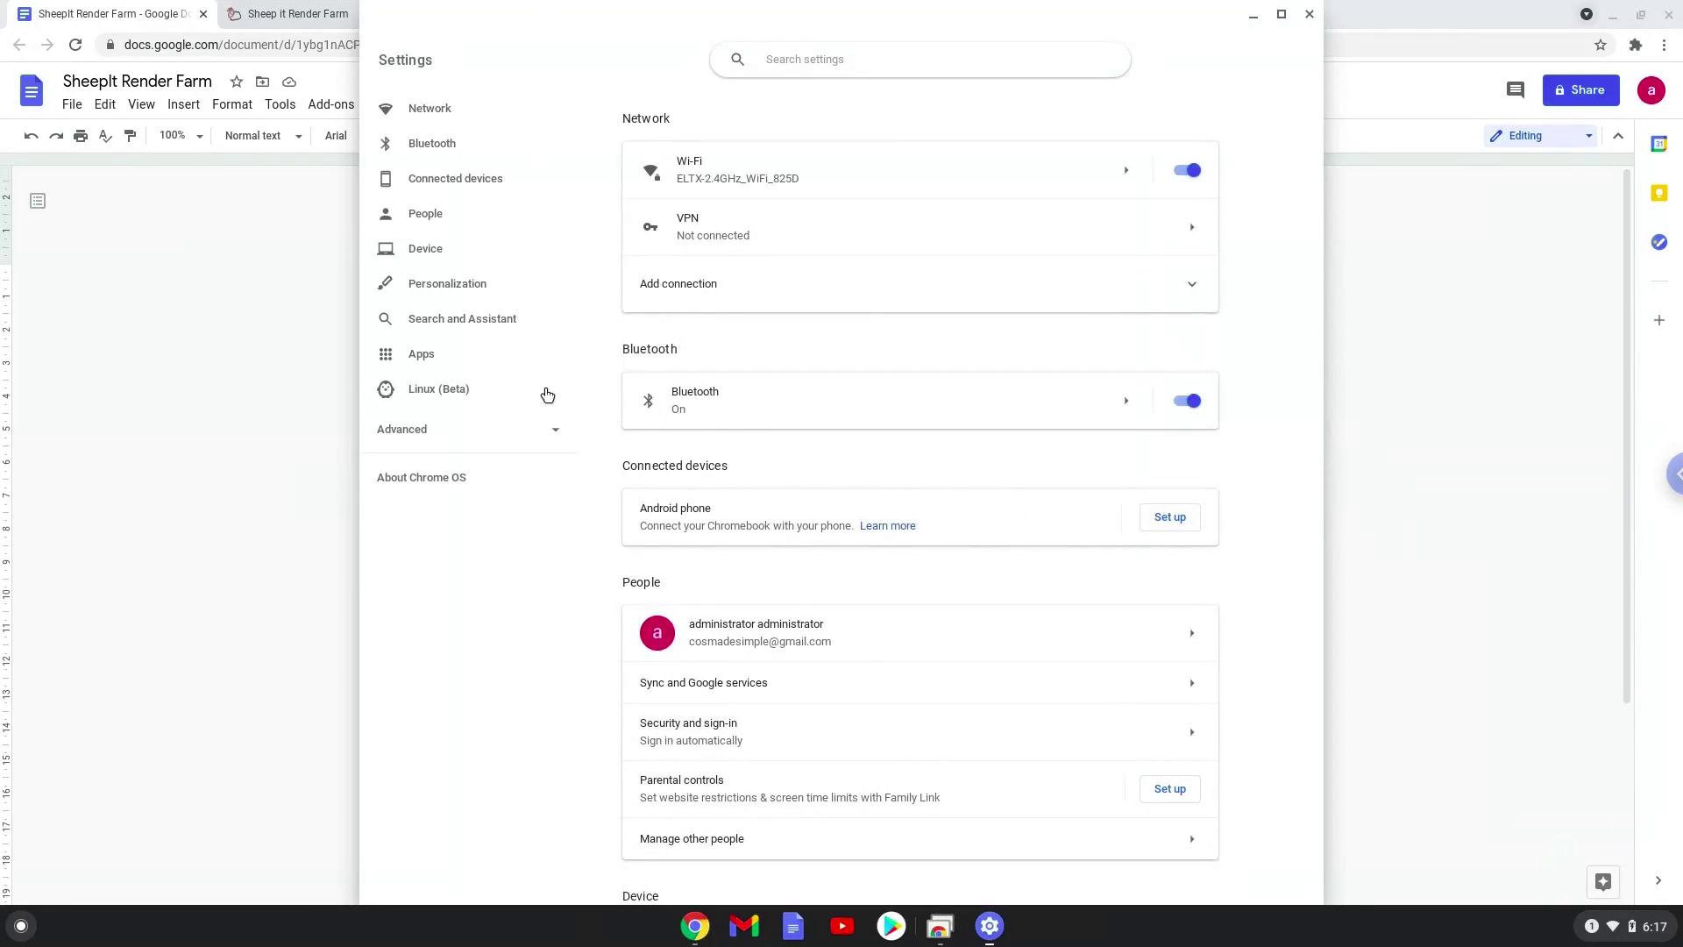
{"action": "left_click", "coordinate": [533, 391]}
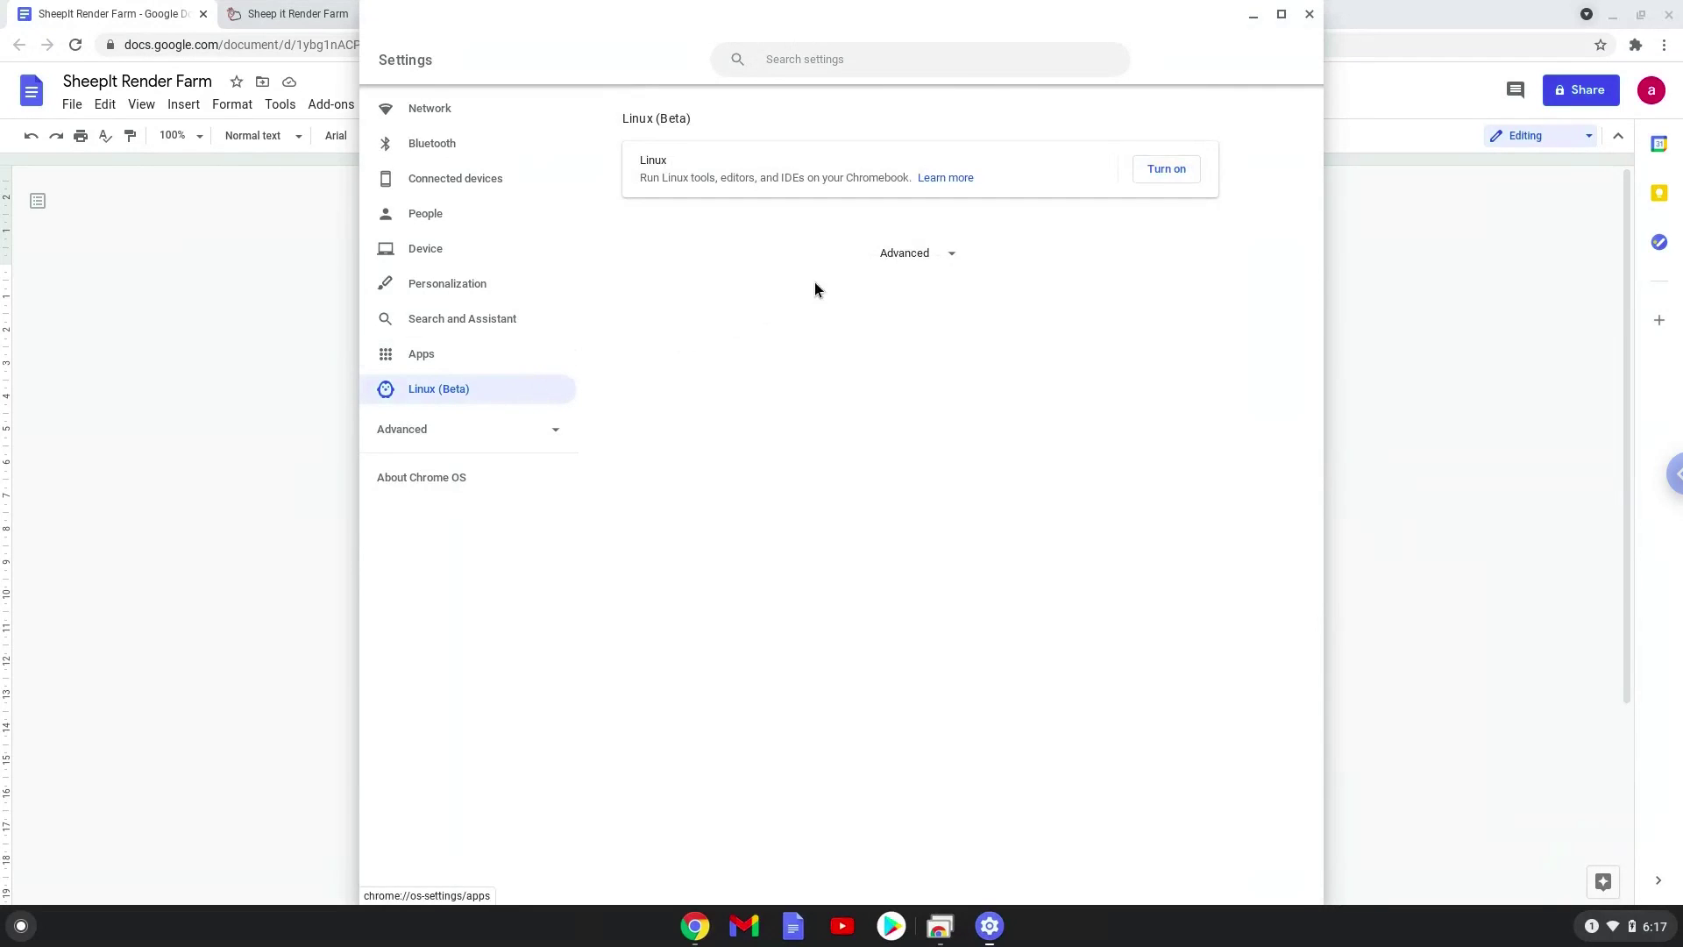
Step: Turn on Linux (Beta) and install it with the recommended disk size
{"action": "left_click", "coordinate": [1161, 172]}
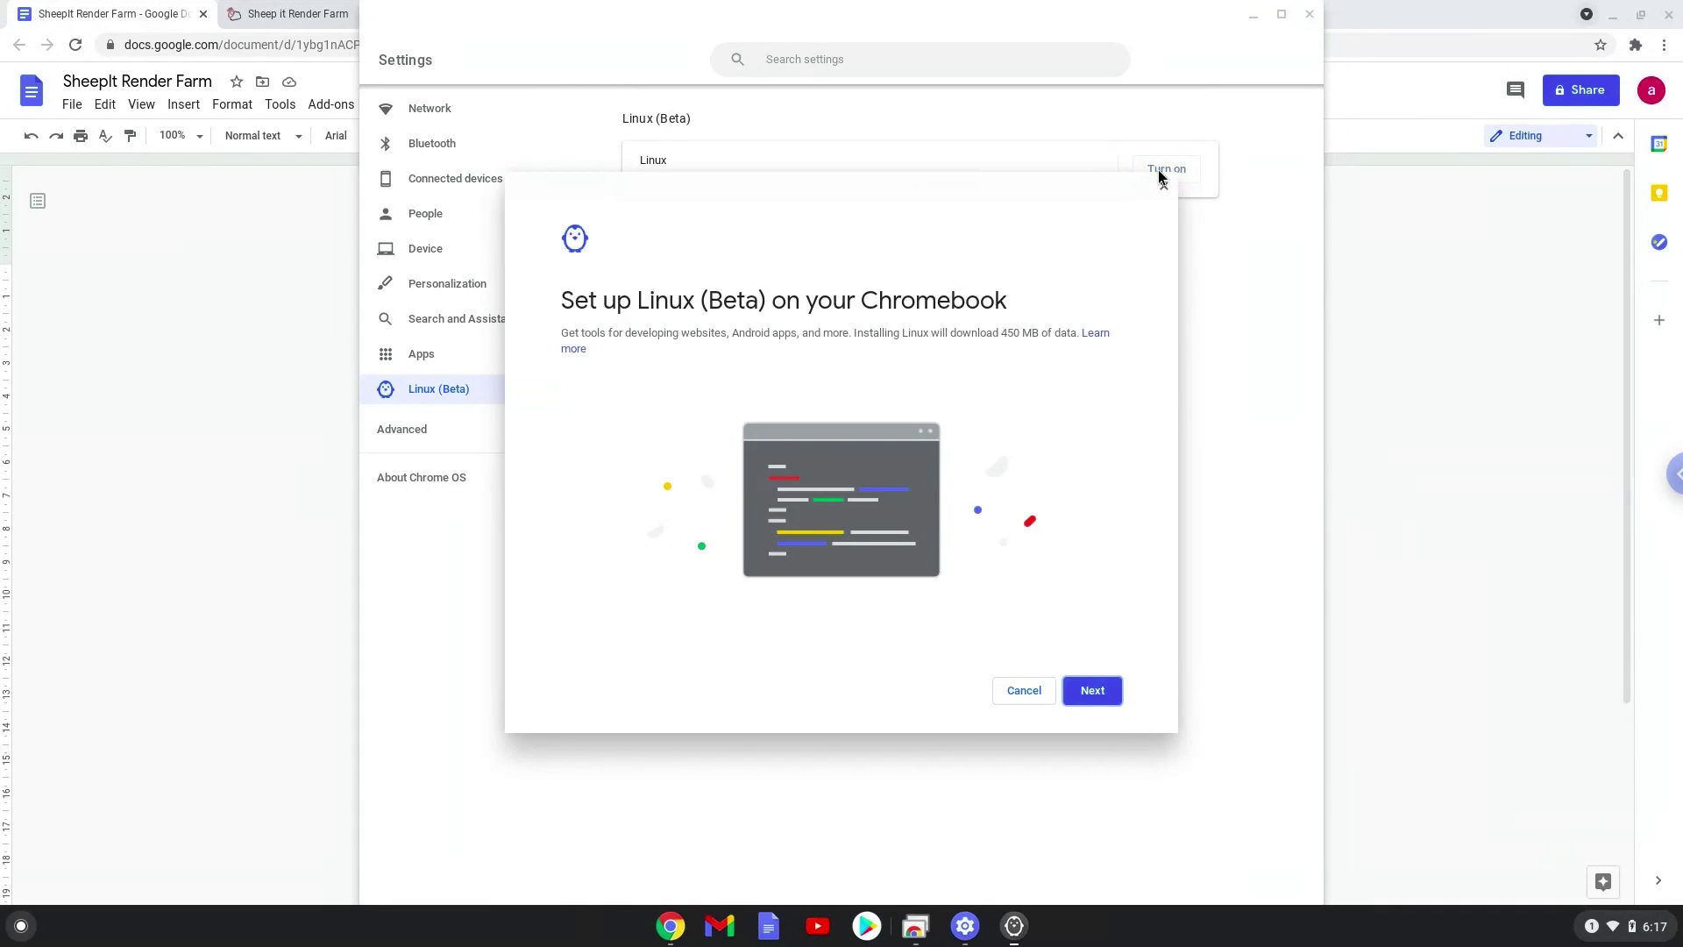
{"action": "left_click", "coordinate": [1094, 694]}
{"action": "left_click", "coordinate": [1094, 693]}
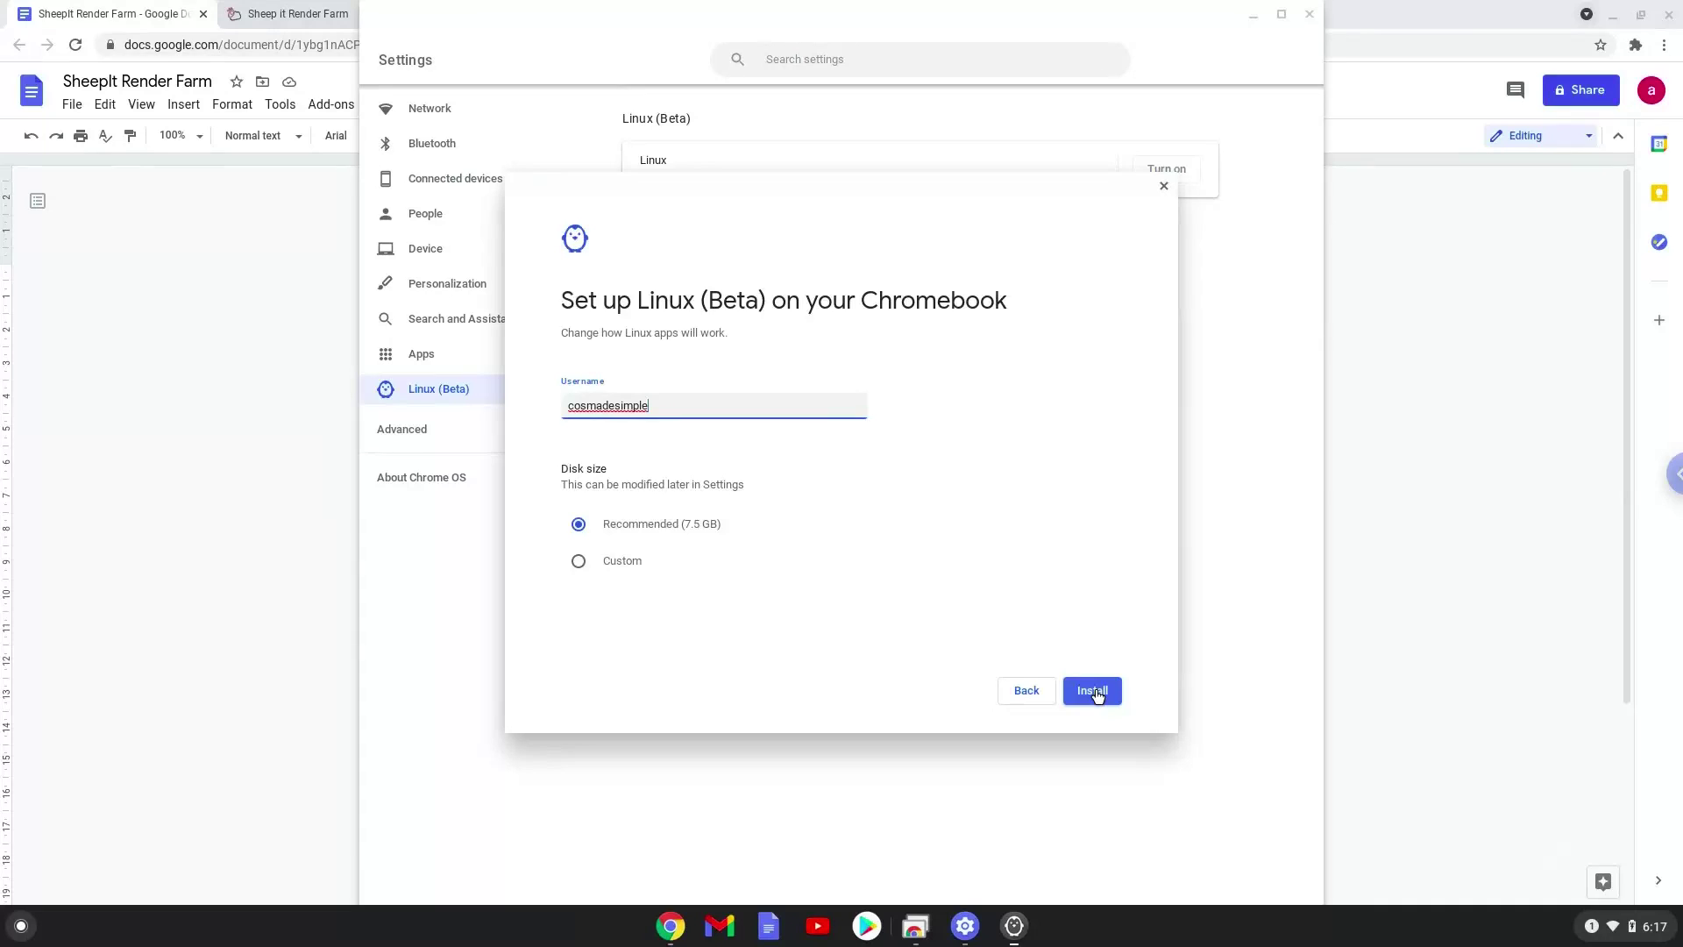
{"action": "left_click", "coordinate": [1094, 693]}
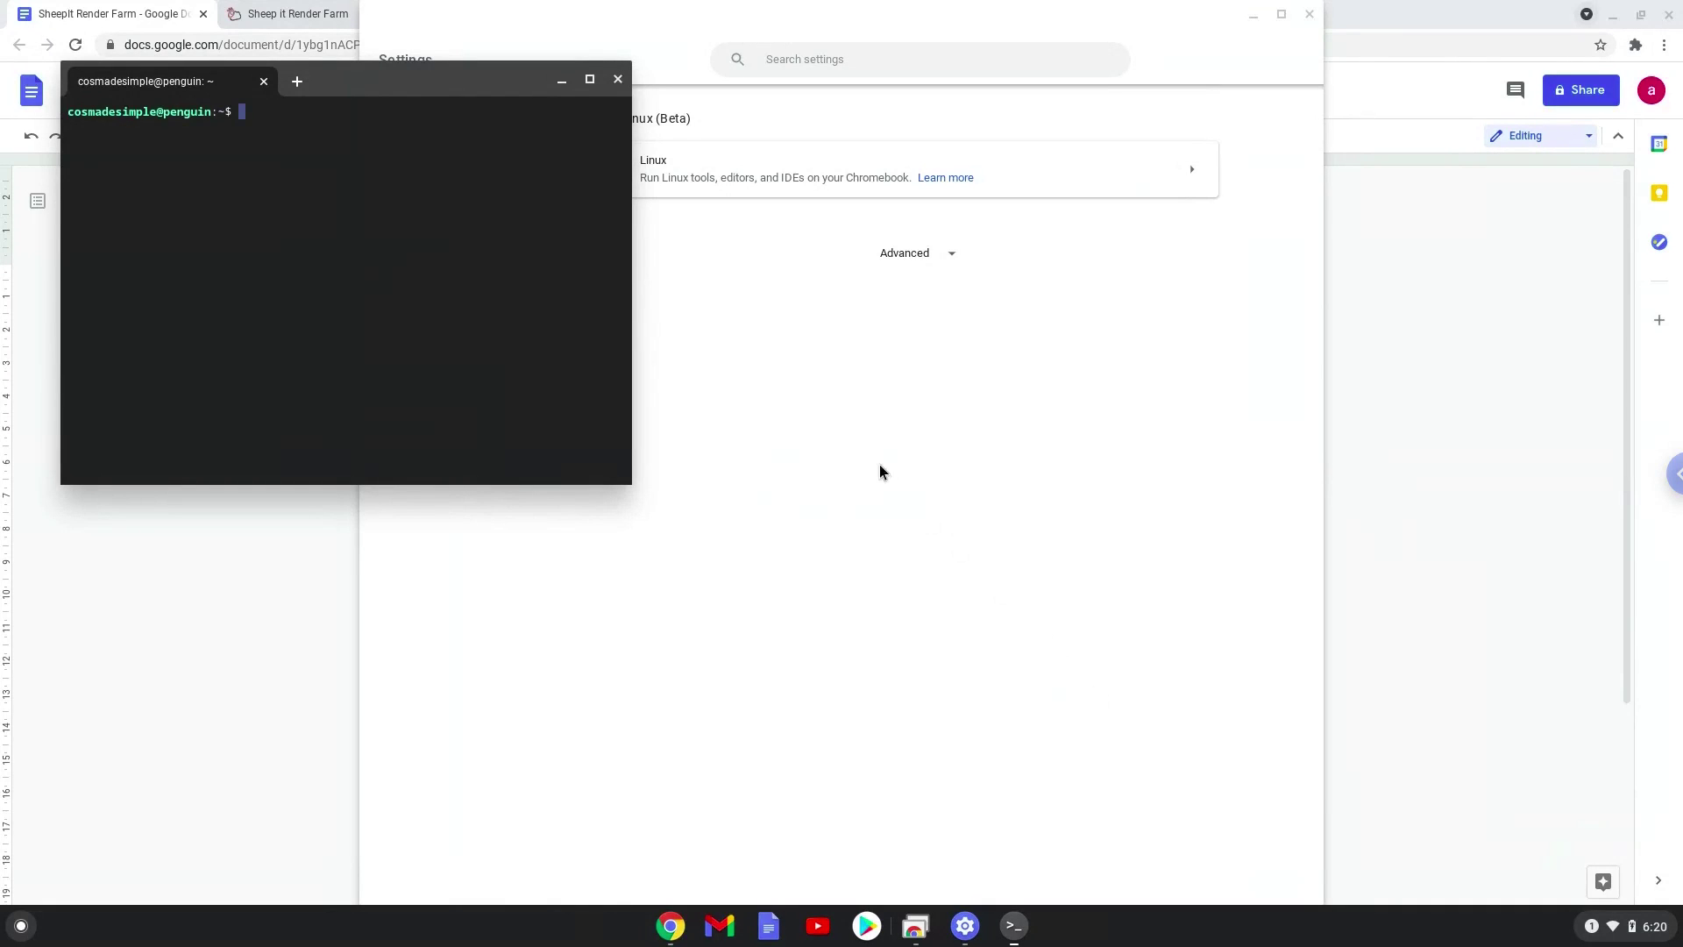
Step: Close the Linux terminal and the Settings window once installation finishes
{"action": "left_click", "coordinate": [619, 81]}
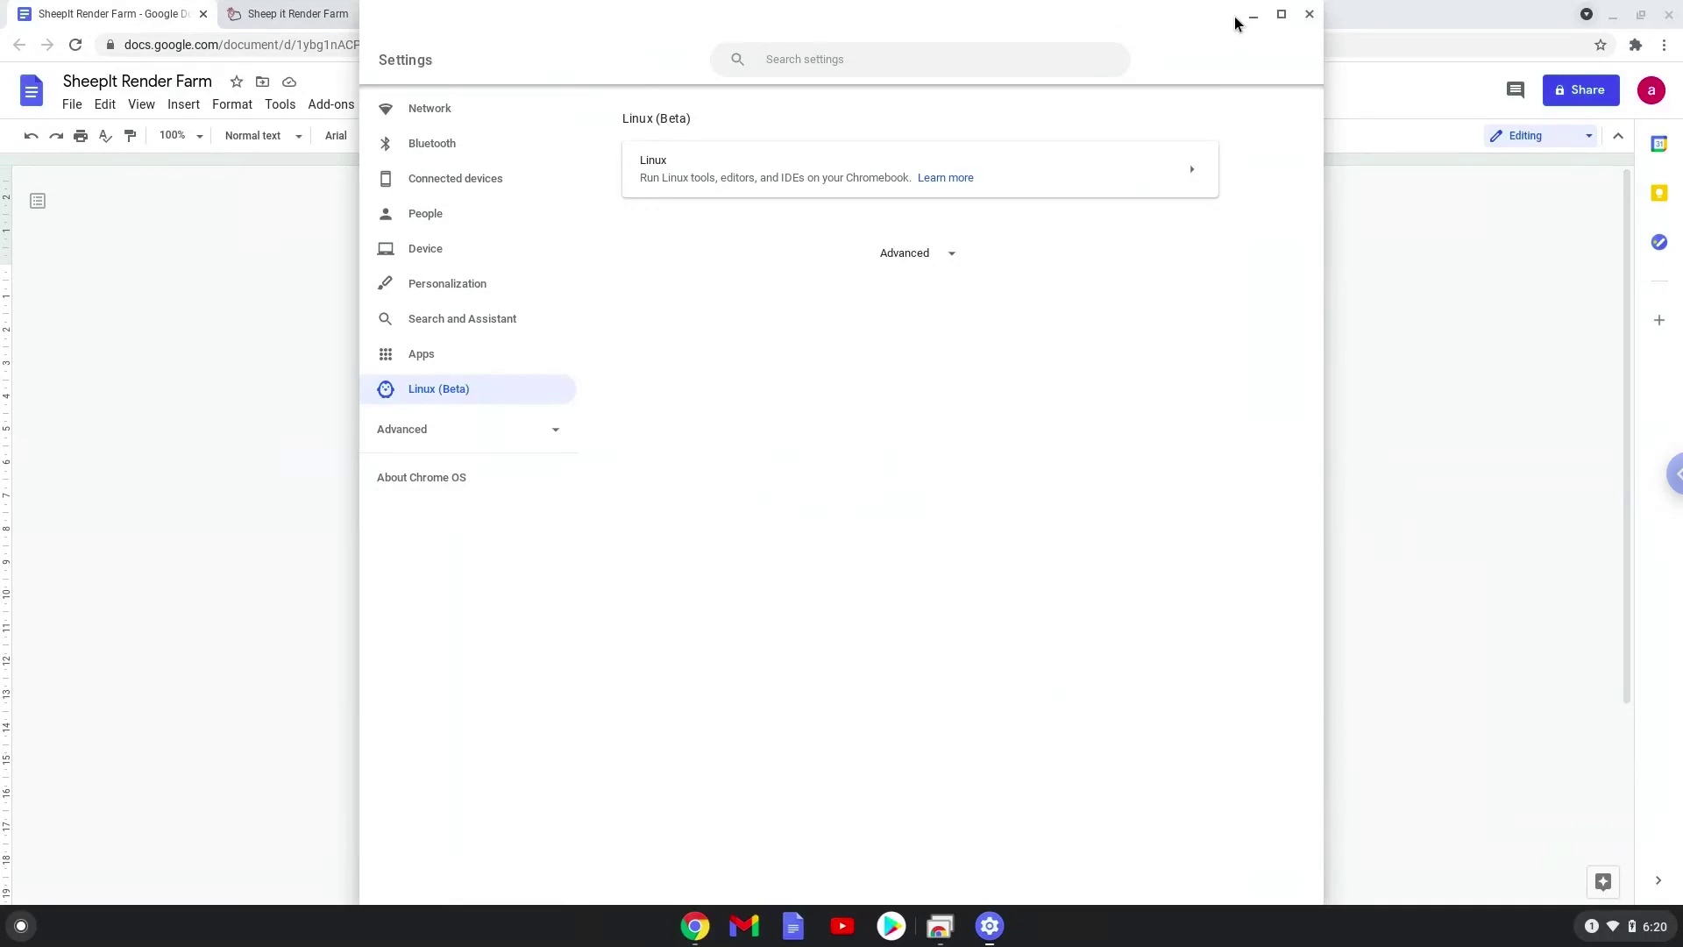
{"action": "left_click", "coordinate": [1309, 13]}
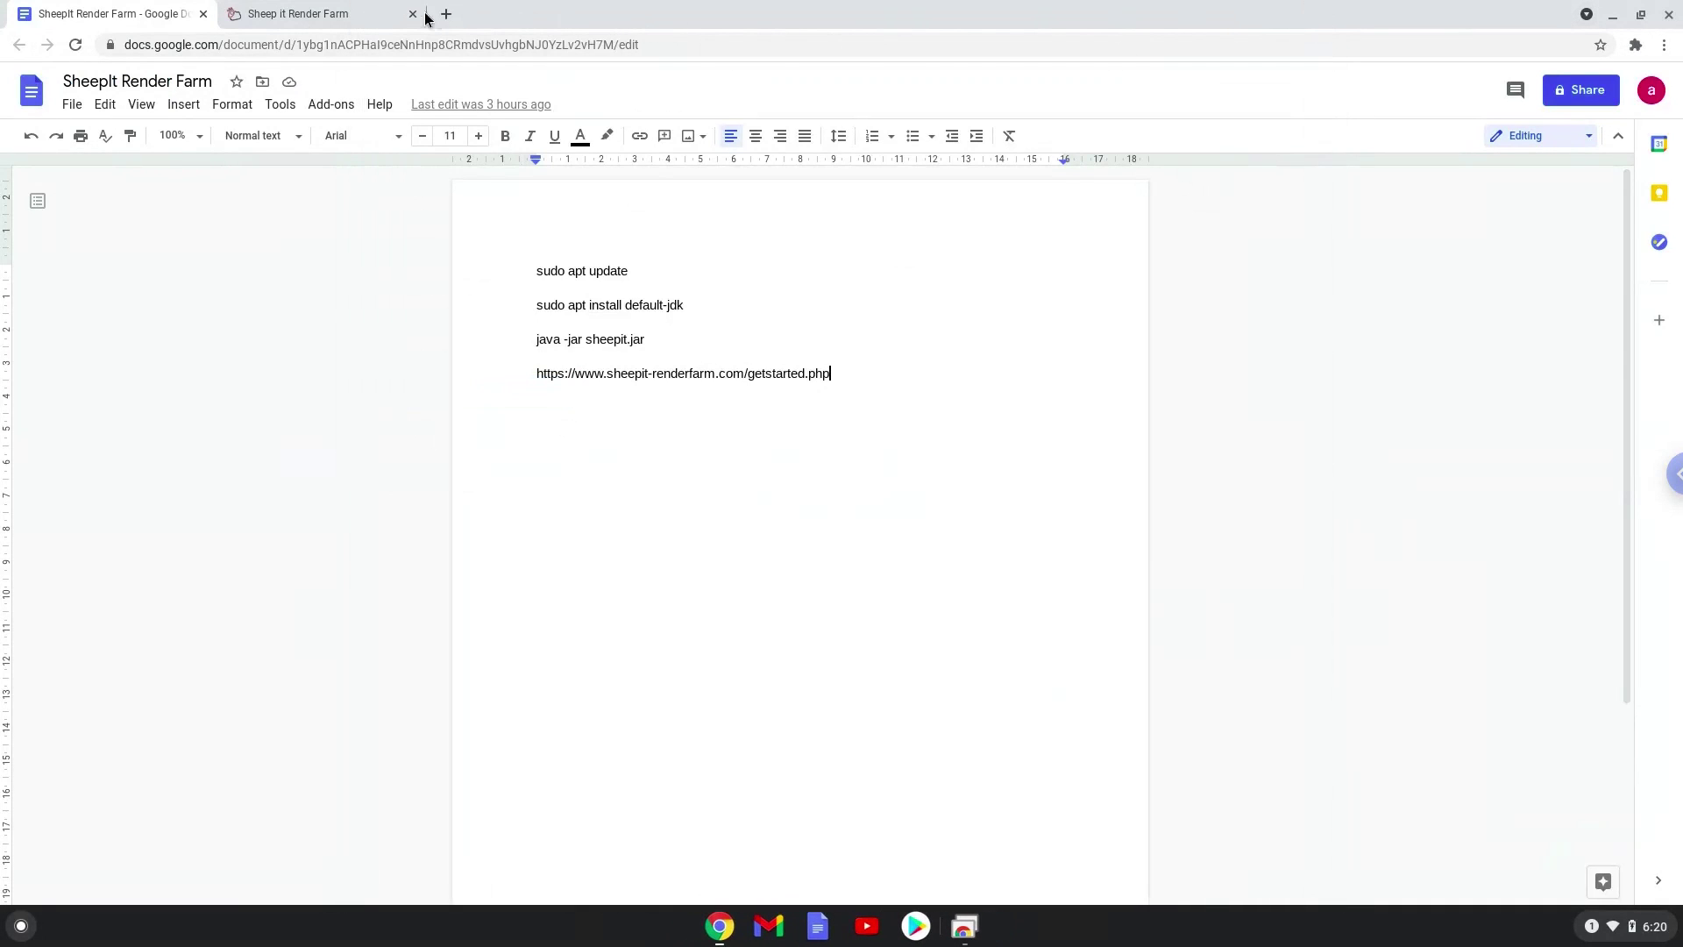
Step: Download the SheepIt Linux client jar and show it in the Downloads folder
{"action": "left_click", "coordinate": [374, 16]}
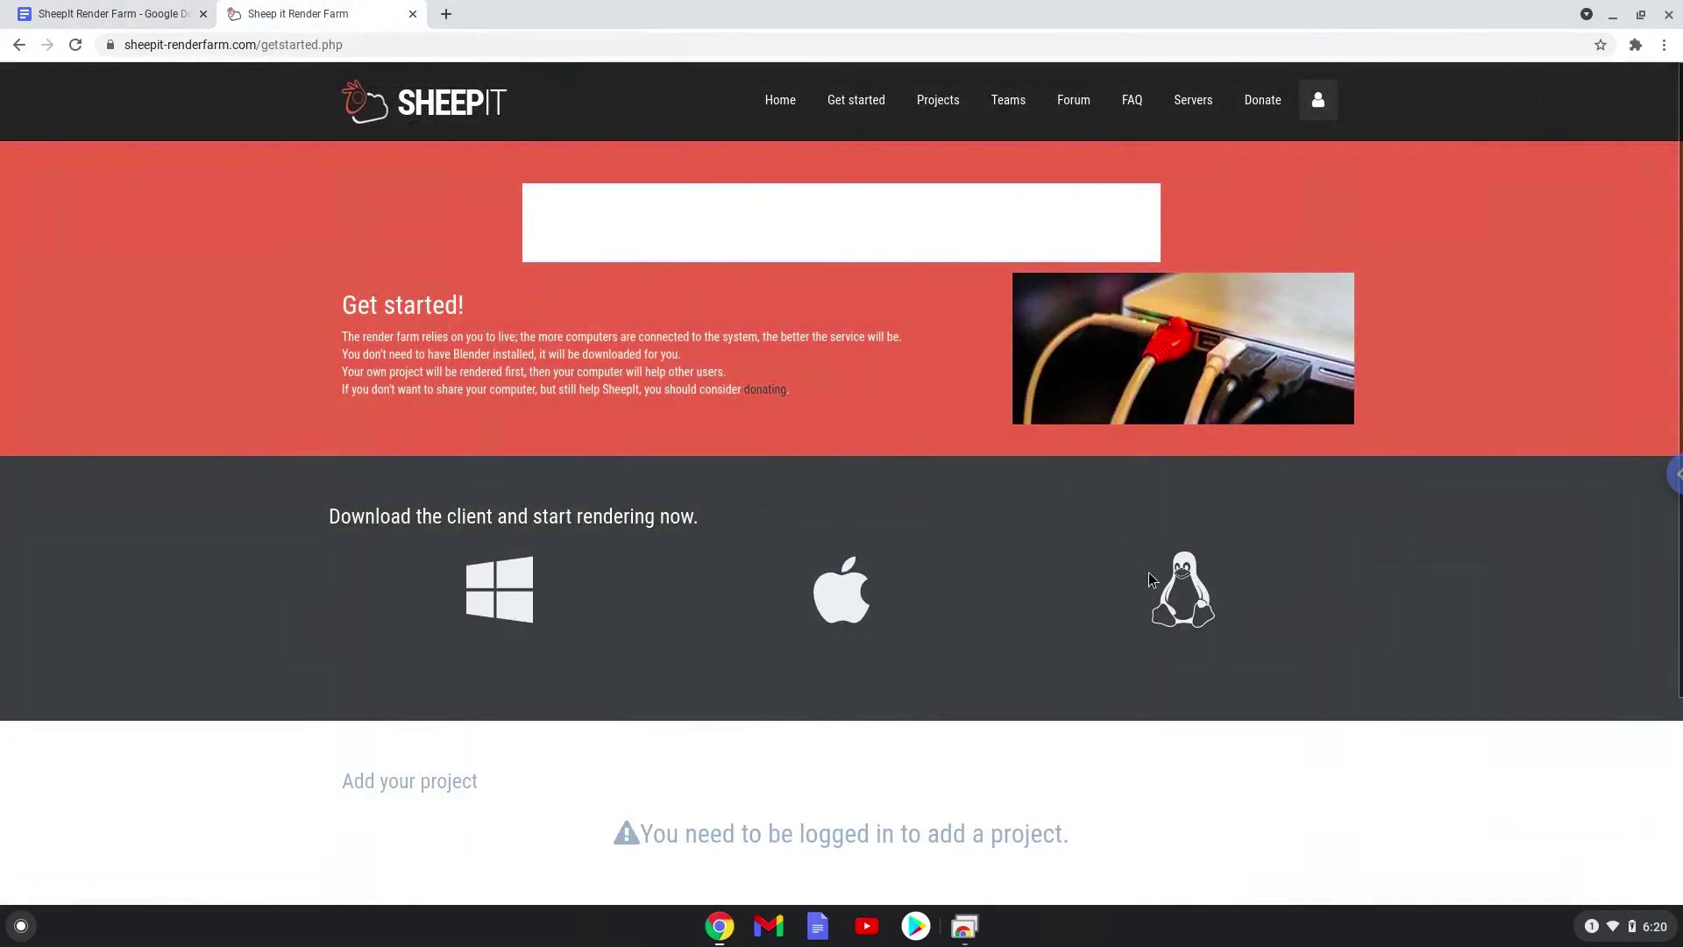
{"action": "left_click", "coordinate": [1193, 600]}
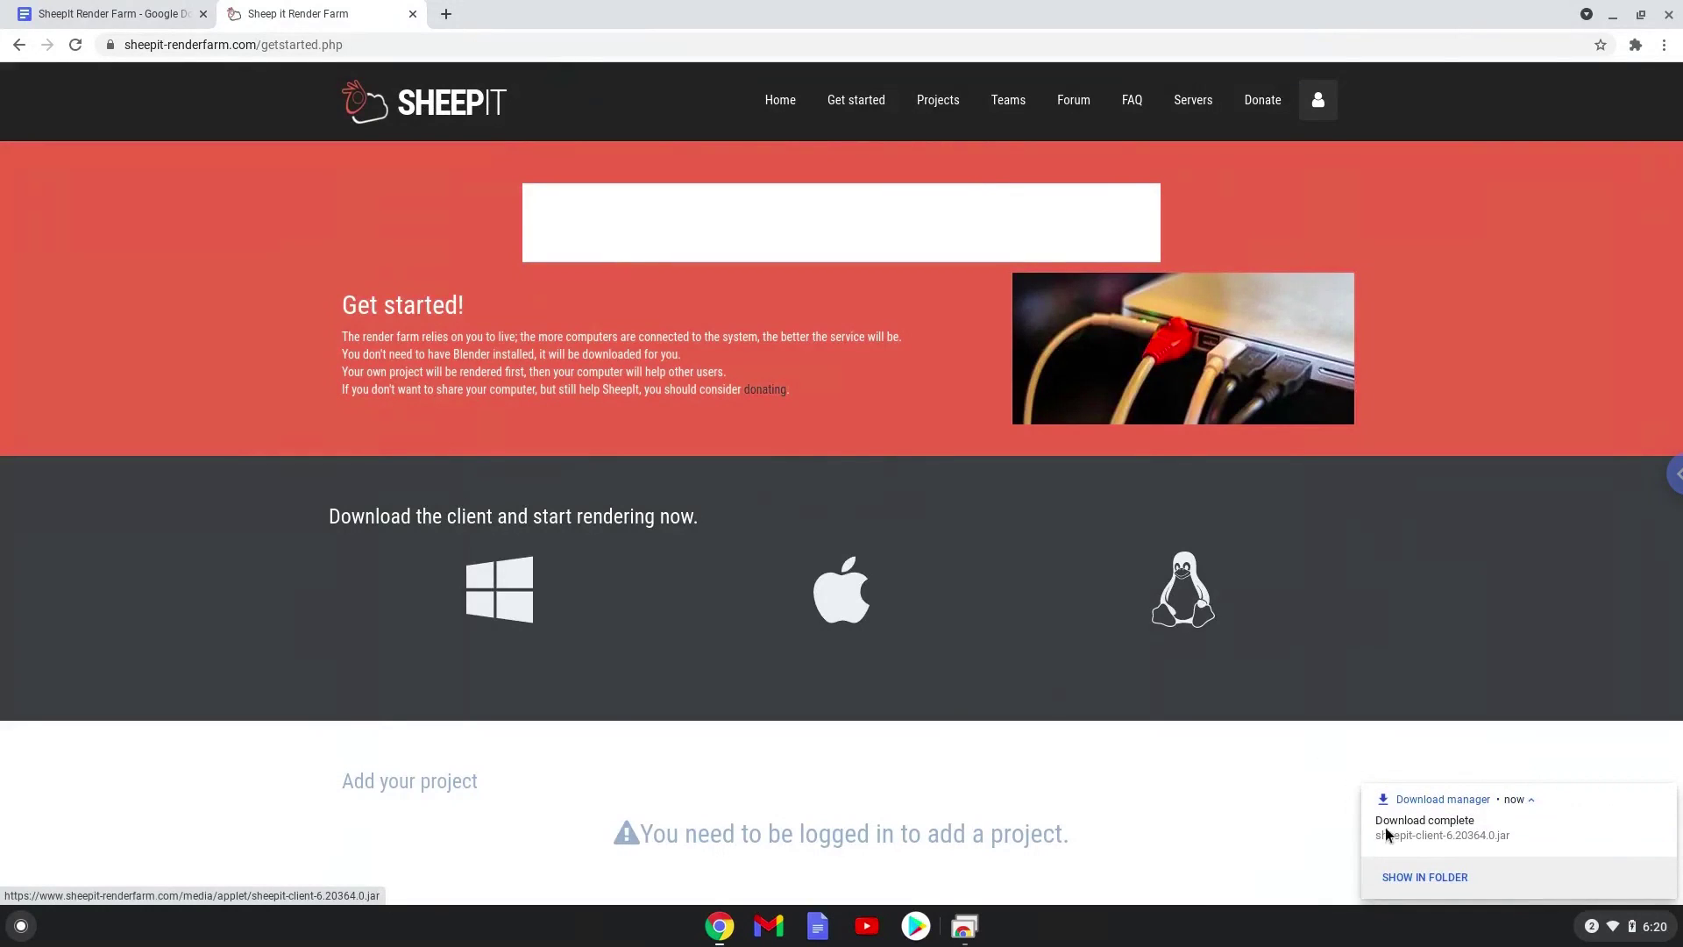
{"action": "left_click", "coordinate": [1421, 878]}
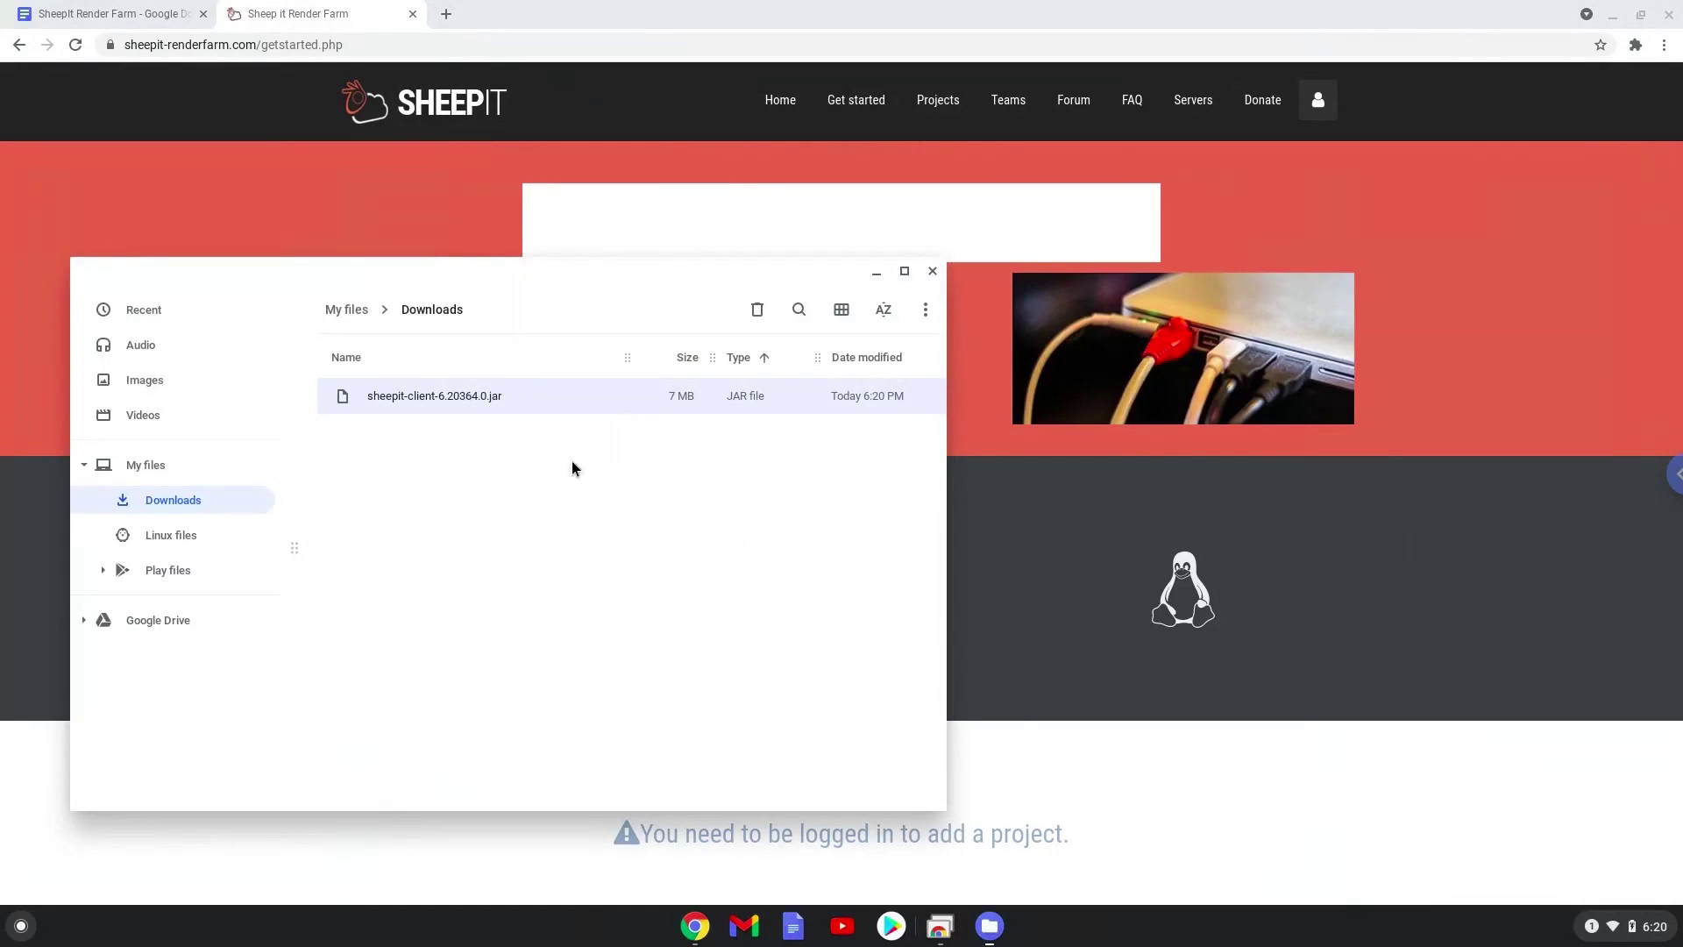
Step: Cut the client jar from Downloads and paste it into Linux files
{"action": "right_click", "coordinate": [455, 400]}
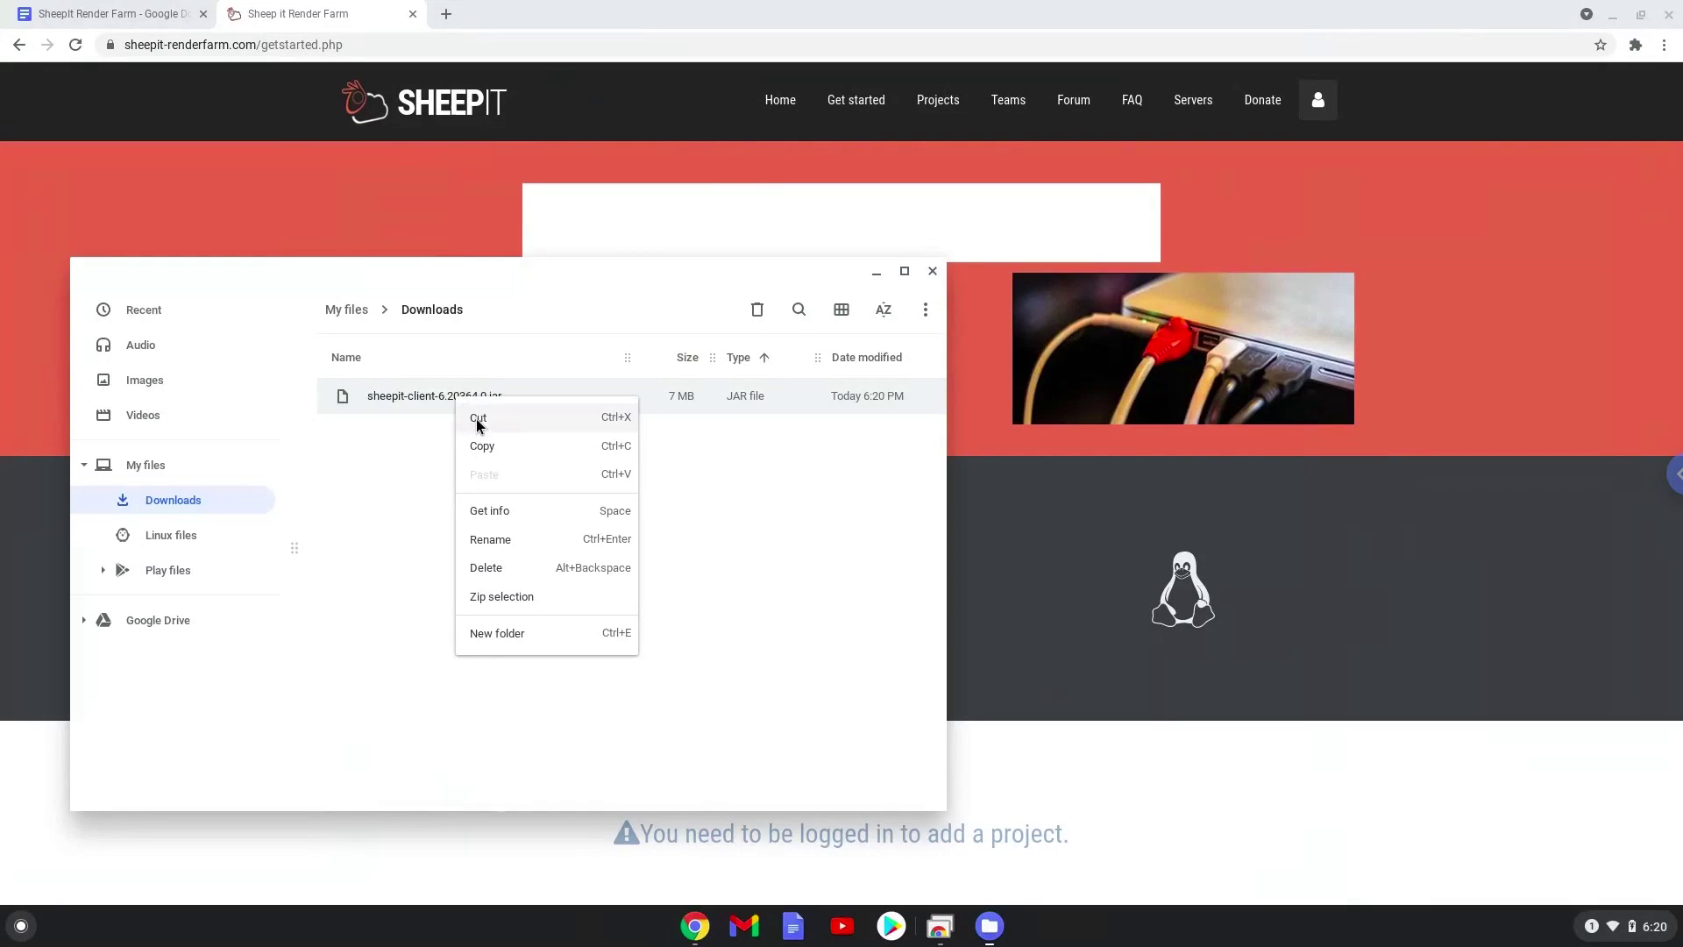
{"action": "left_click", "coordinate": [476, 420]}
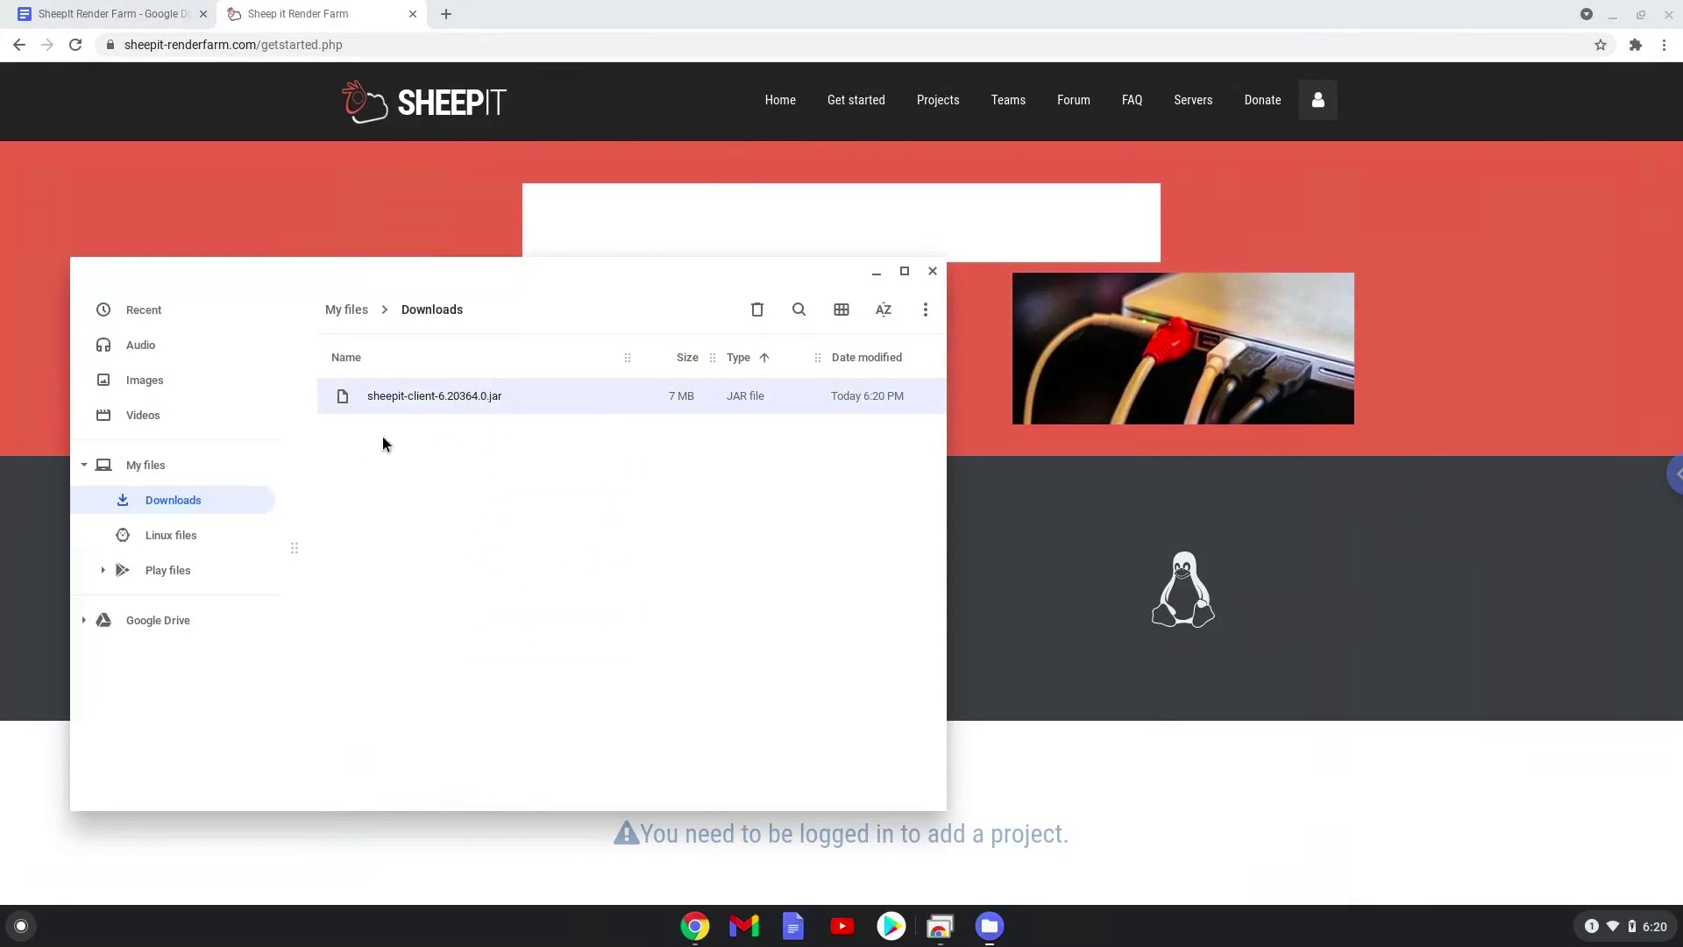
{"action": "left_click", "coordinate": [199, 541]}
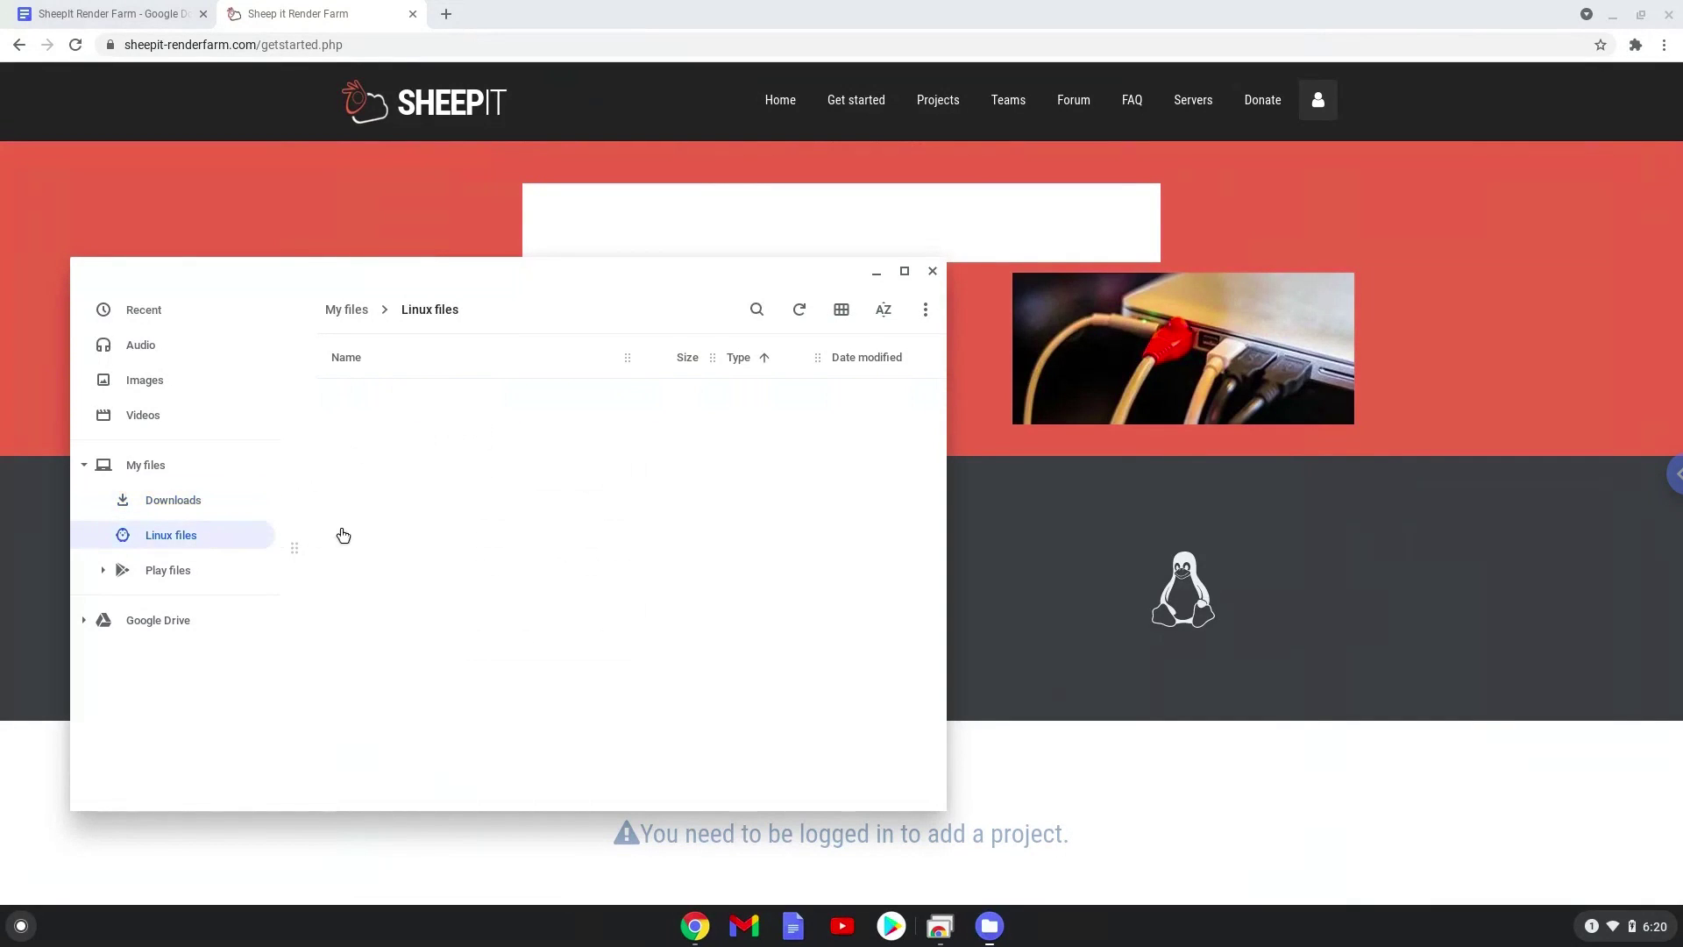
{"action": "right_click", "coordinate": [468, 530]}
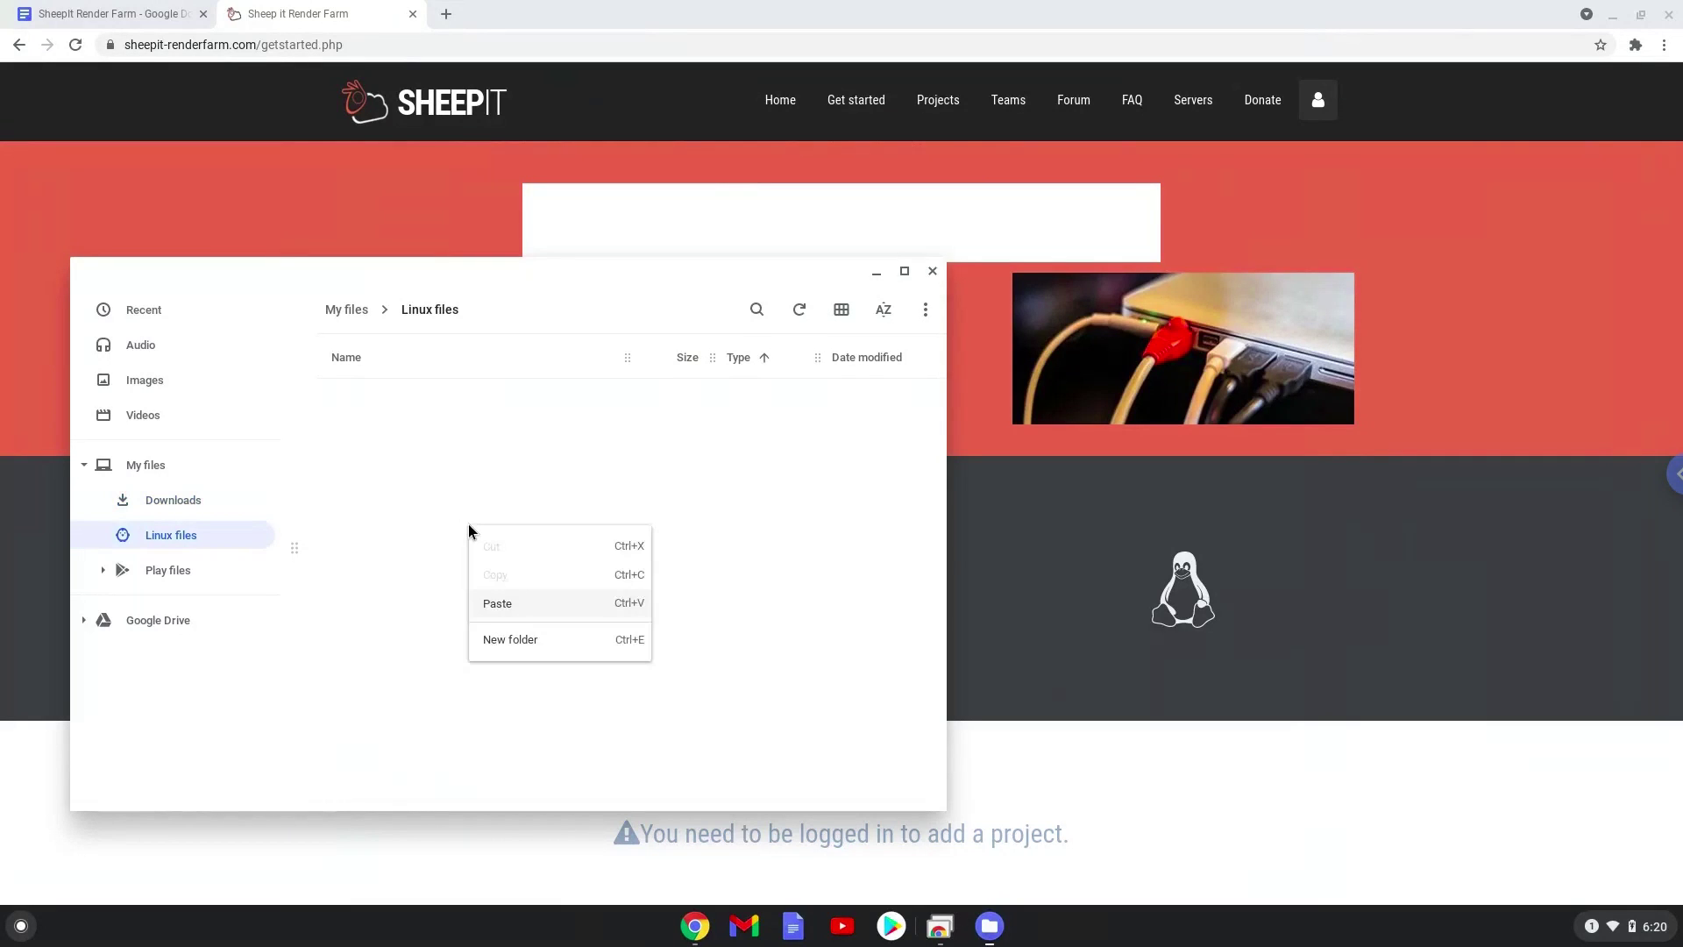
{"action": "left_click", "coordinate": [520, 603]}
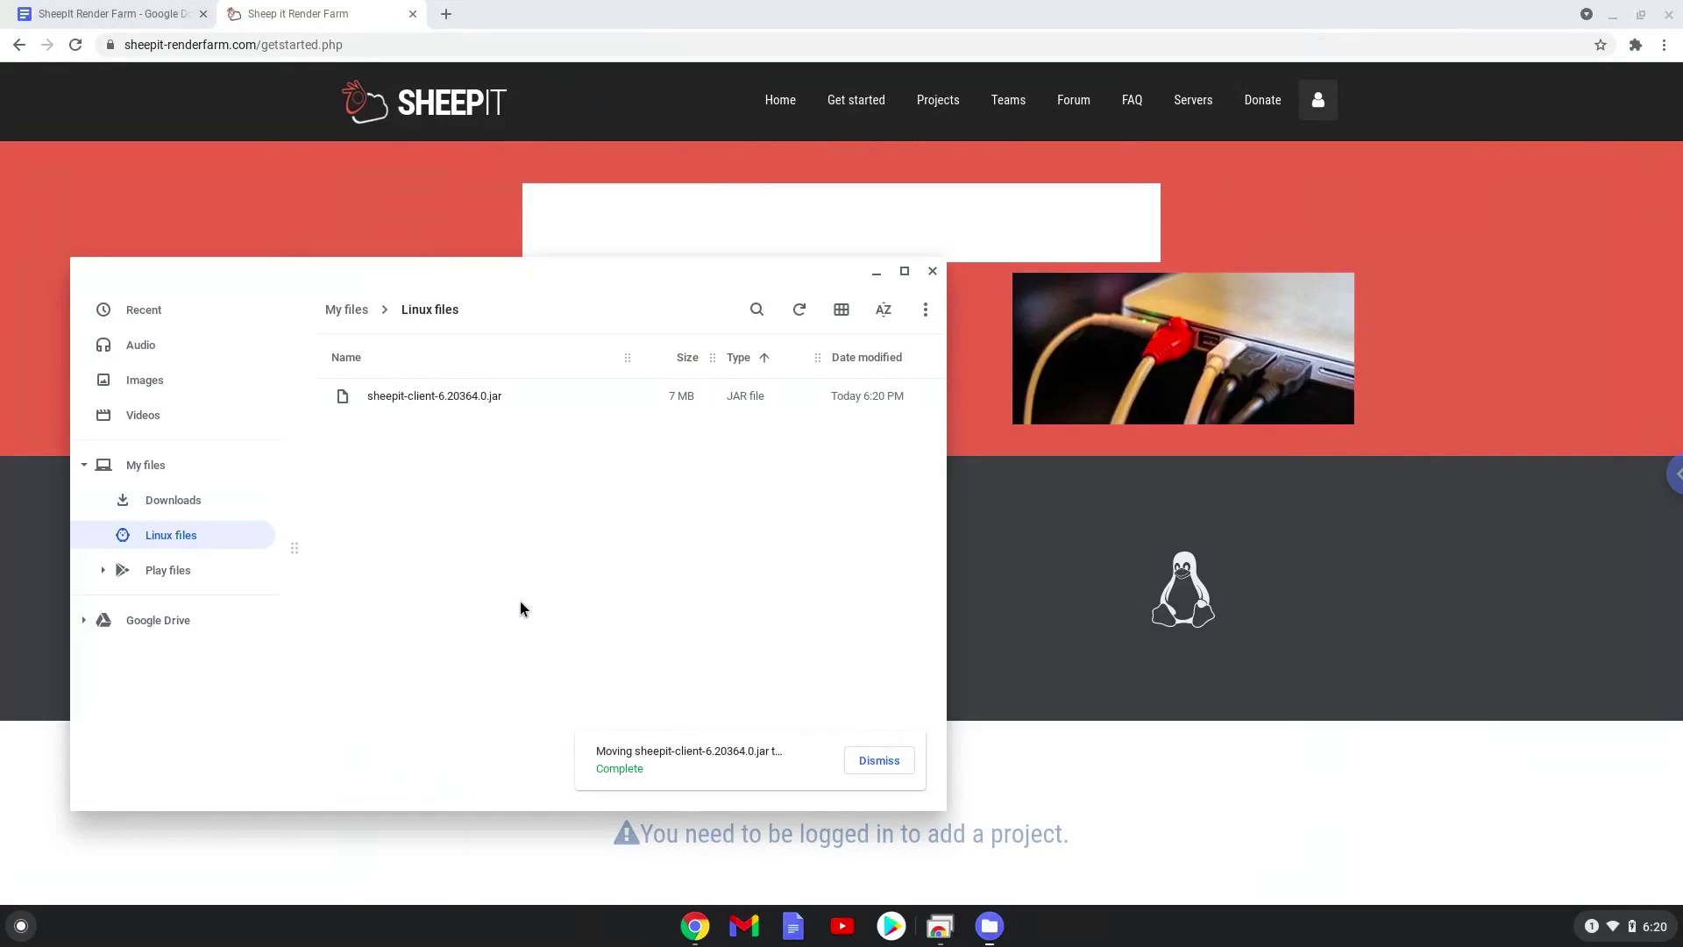
Step: Rename the client jar in Linux files to sheepit.jar and close Files
{"action": "right_click", "coordinate": [381, 396]}
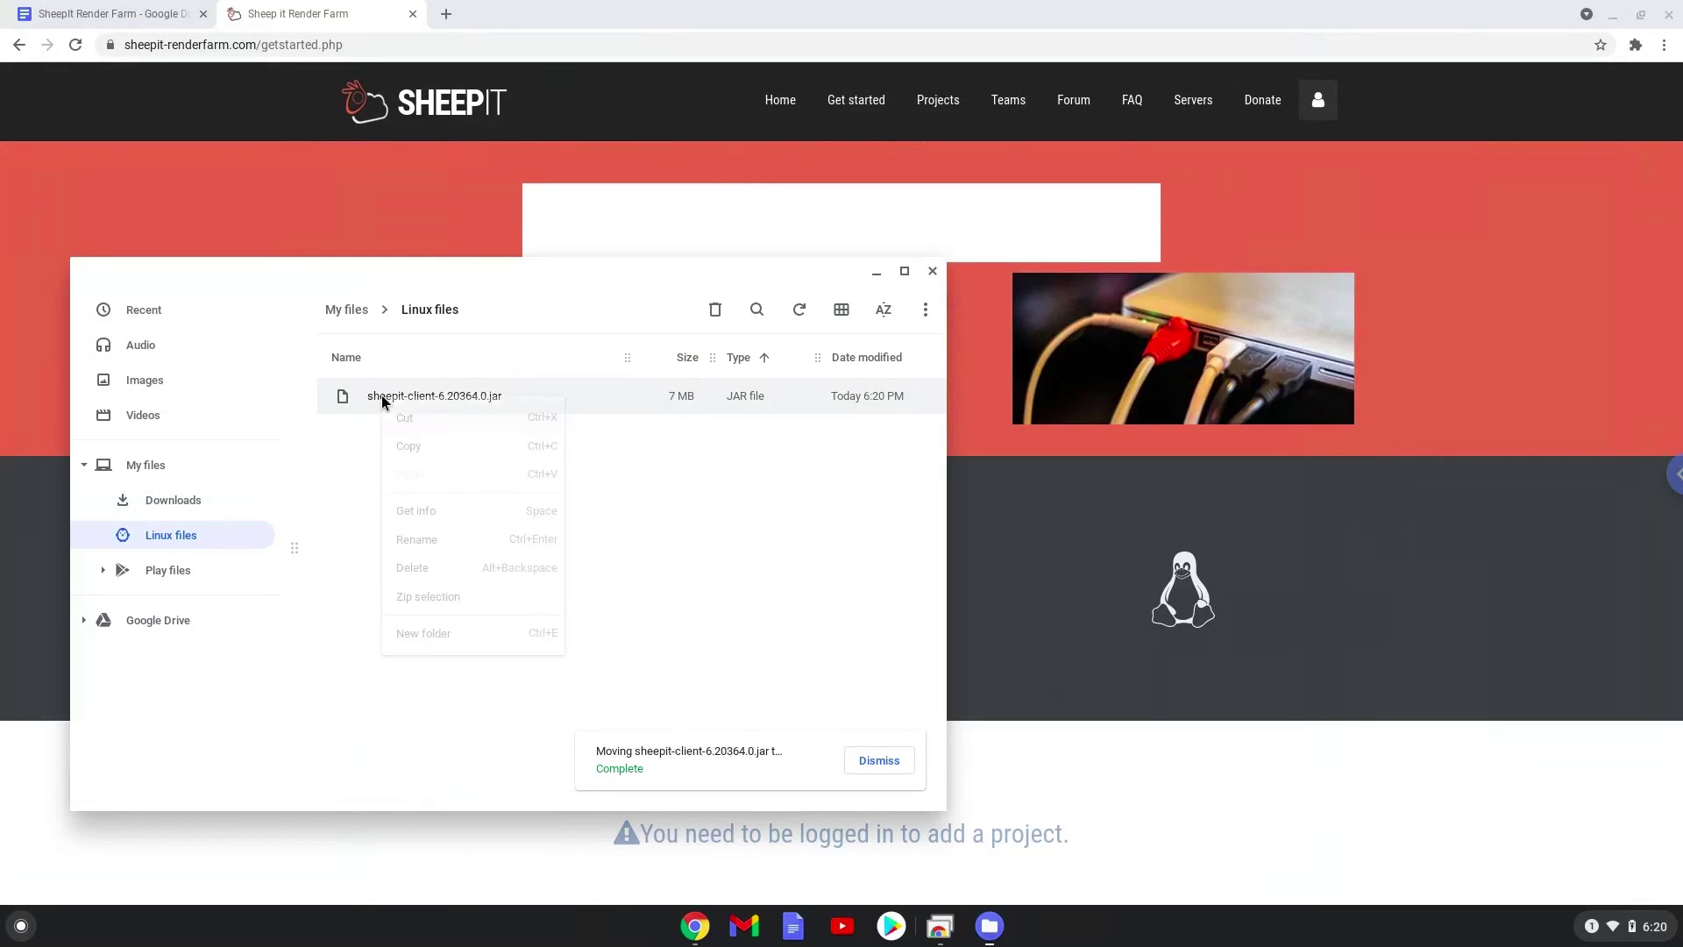
{"action": "left_click", "coordinate": [448, 537]}
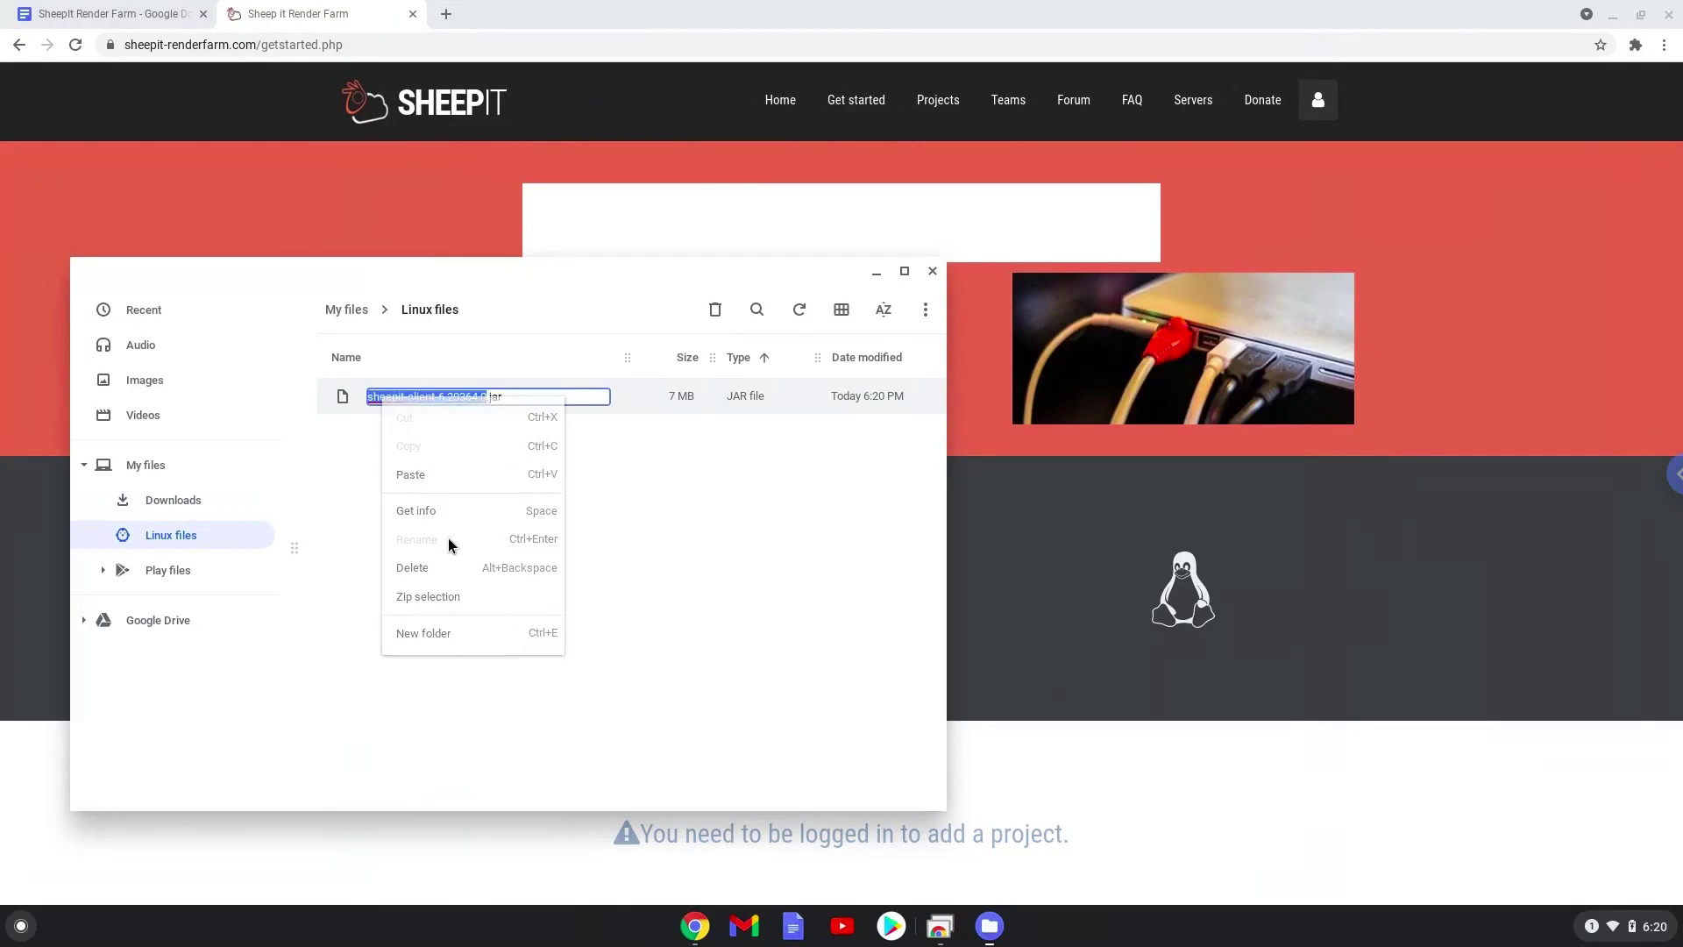
{"action": "left_click", "coordinate": [486, 395]}
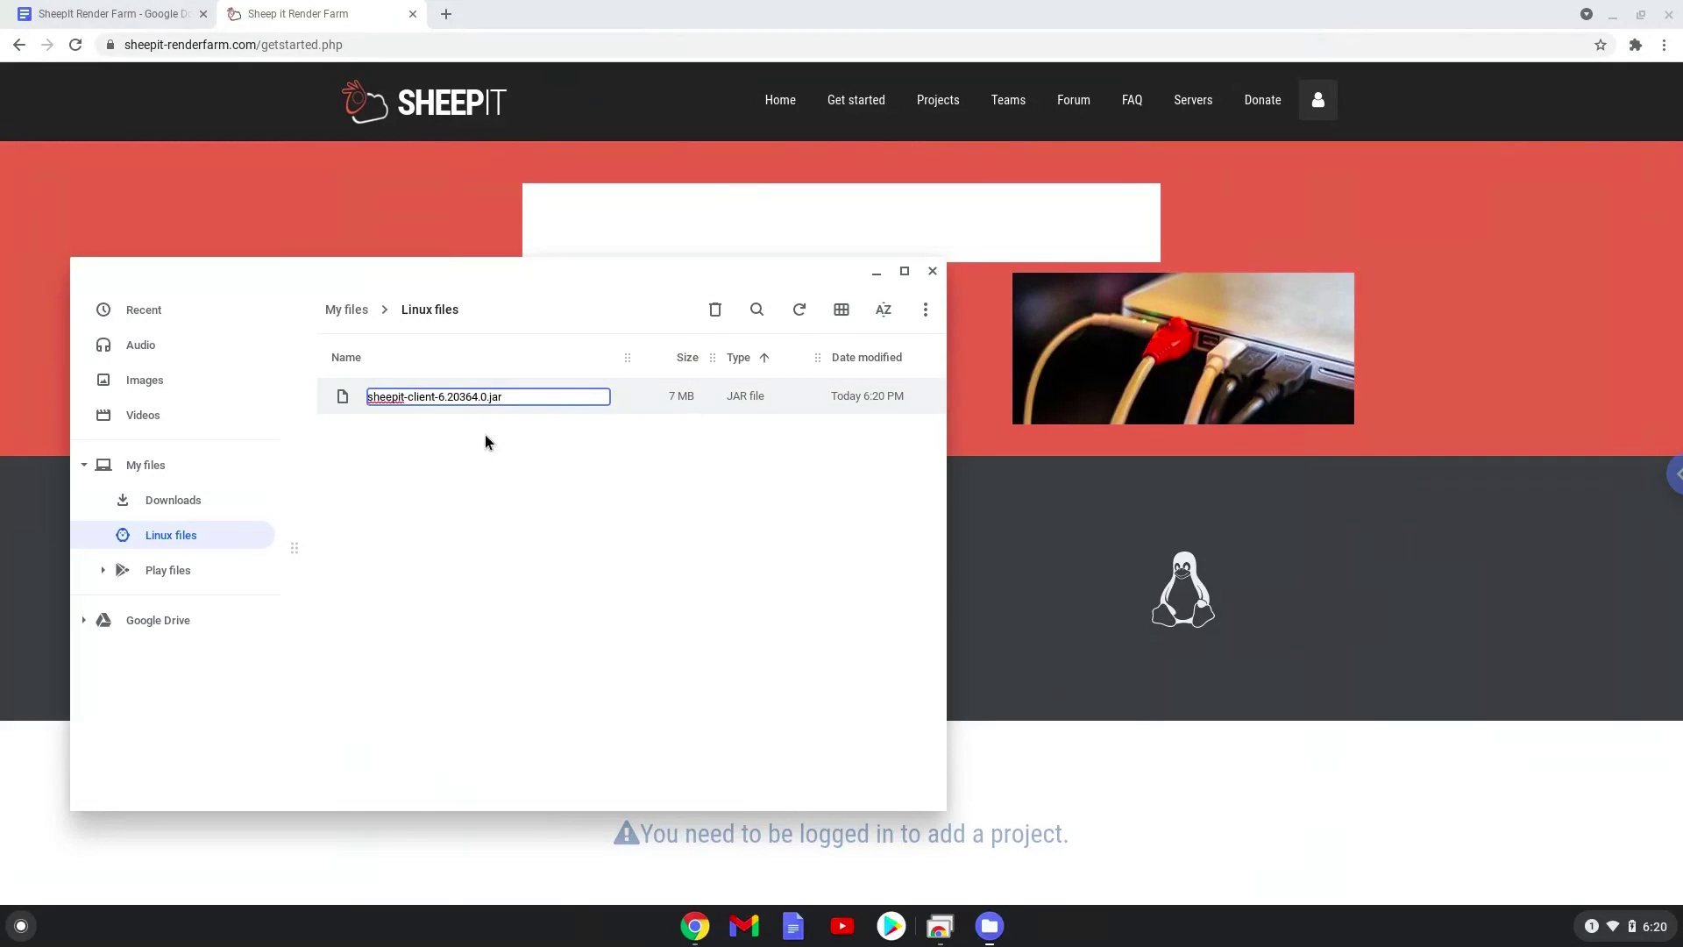
{"action": "key", "text": "BackSpace"}
{"action": "key", "text": "BackSpace"}
{"action": "key", "text": "BackSpace"}
{"action": "key", "text": "BackSpace"}
{"action": "key", "text": "BackSpace"}
{"action": "key", "text": "BackSpace"}
{"action": "key", "text": "BackSpace"}
{"action": "key", "text": "BackSpace"}
{"action": "key", "text": "BackSpace"}
{"action": "key", "text": "BackSpace"}
{"action": "key", "text": "BackSpace"}
{"action": "key", "text": "BackSpace"}
{"action": "key", "text": "BackSpace"}
{"action": "key", "text": "BackSpace"}
{"action": "key", "text": "BackSpace"}
{"action": "key", "text": "BackSpace"}
{"action": "key", "text": "BackSpace"}
{"action": "key", "text": "Return"}
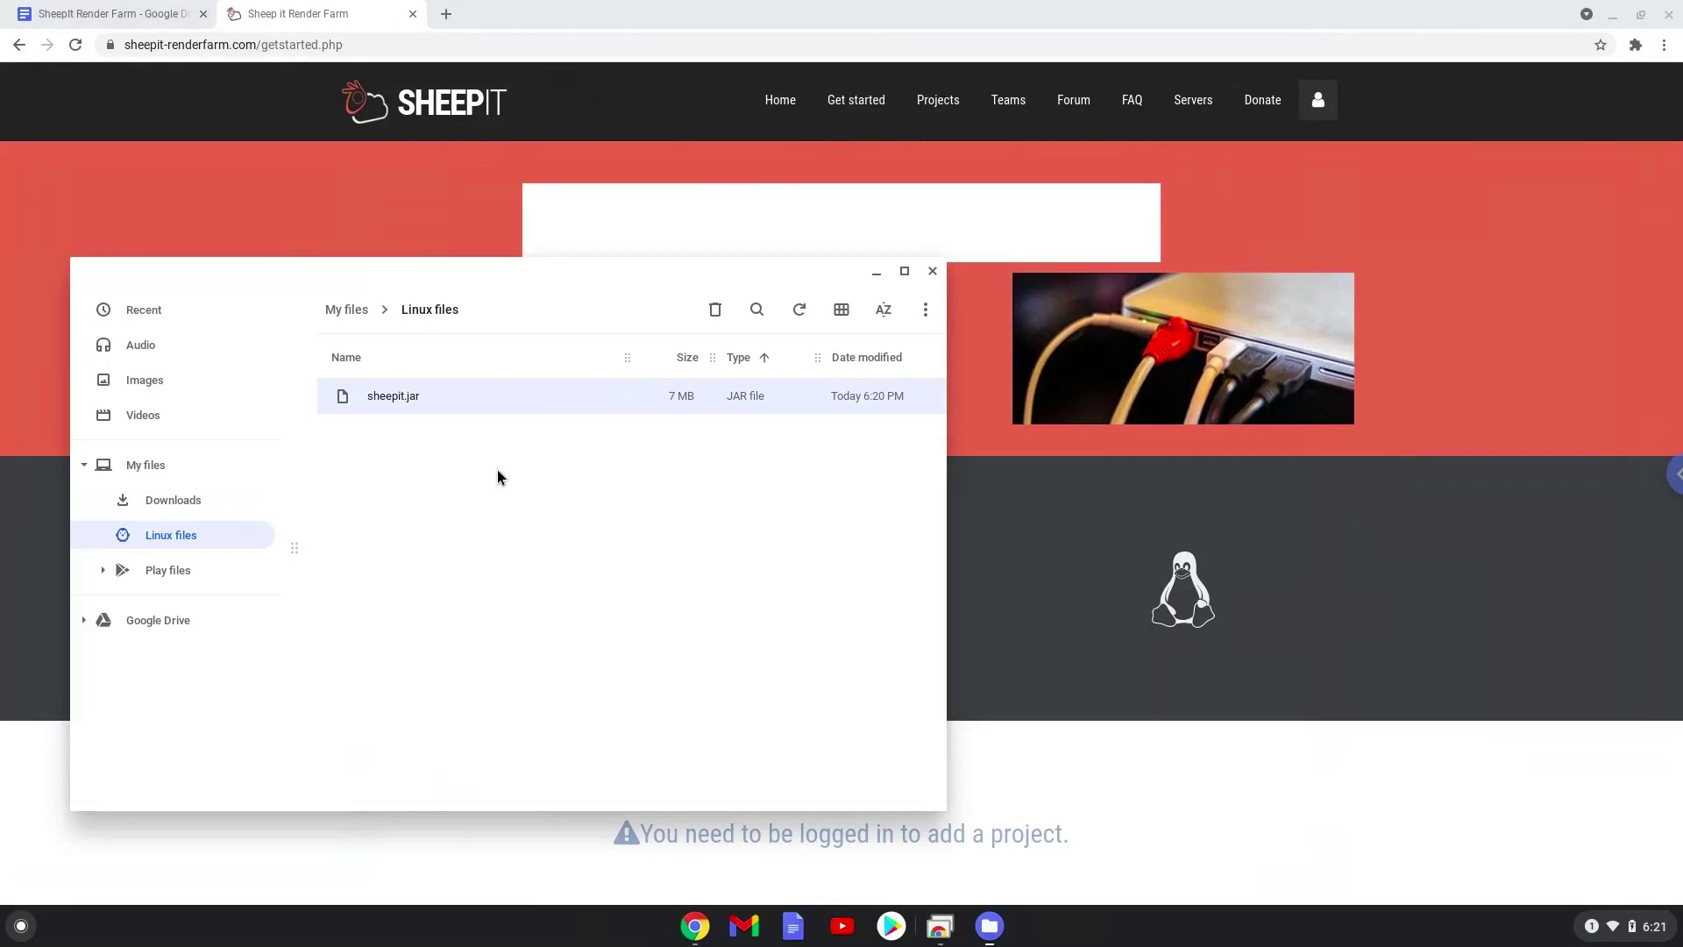
{"action": "left_click", "coordinate": [928, 272]}
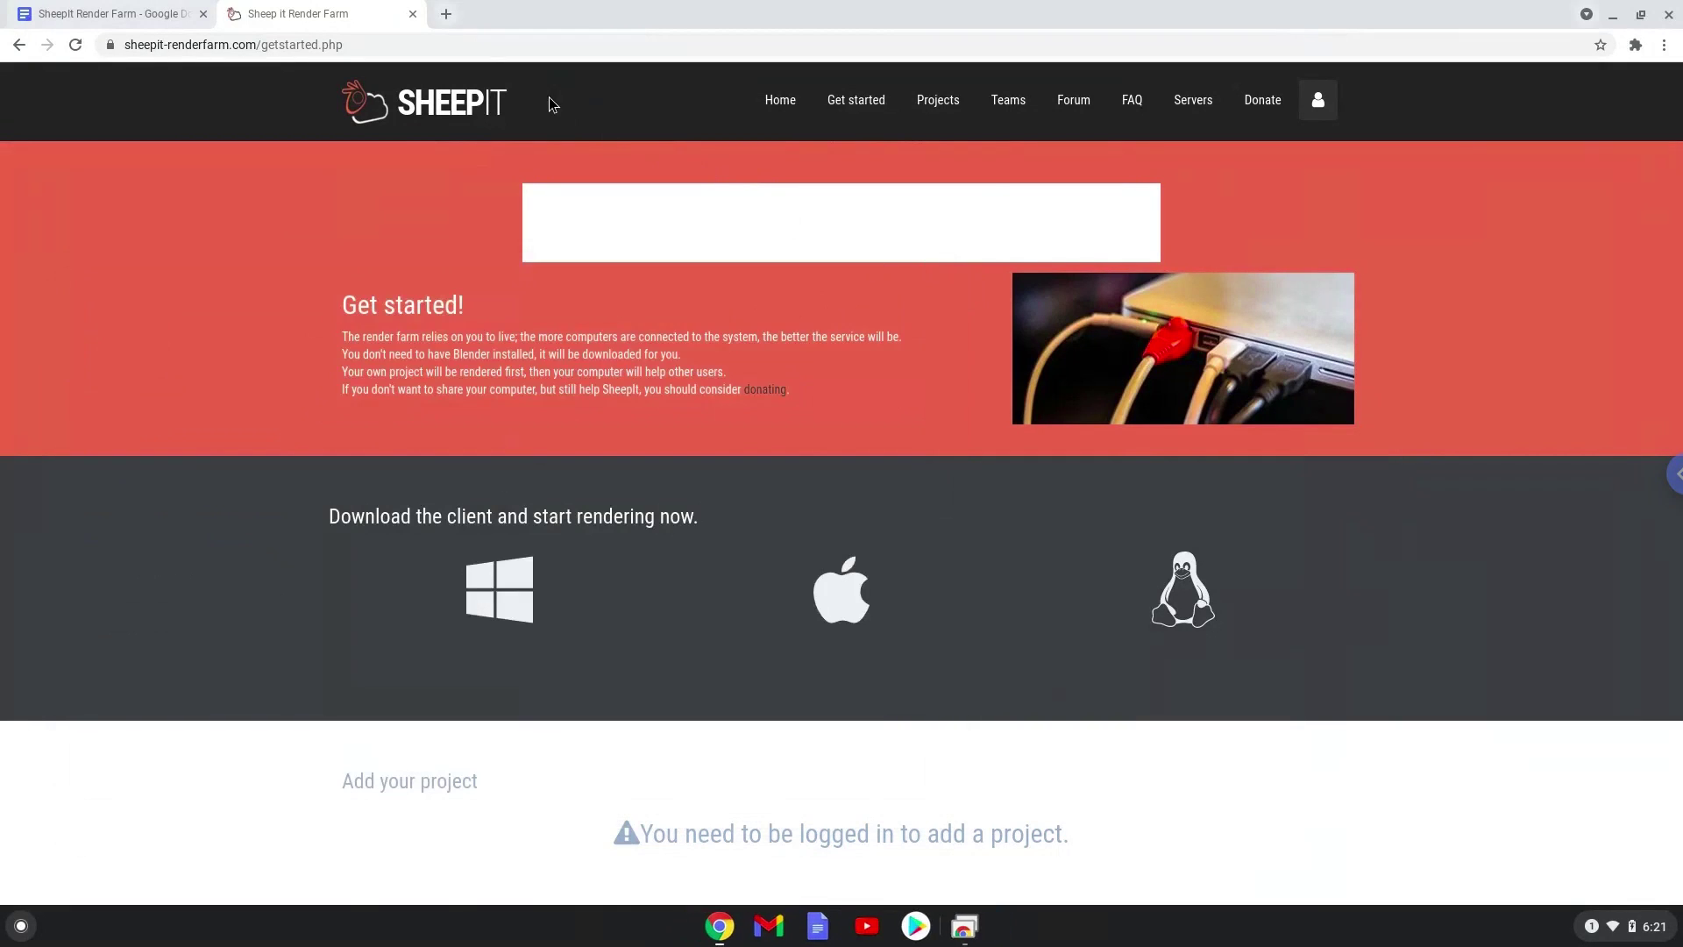
Step: Copy the 'sudo apt update' line from the notes and search the launcher for Terminal
{"action": "left_click", "coordinate": [413, 13]}
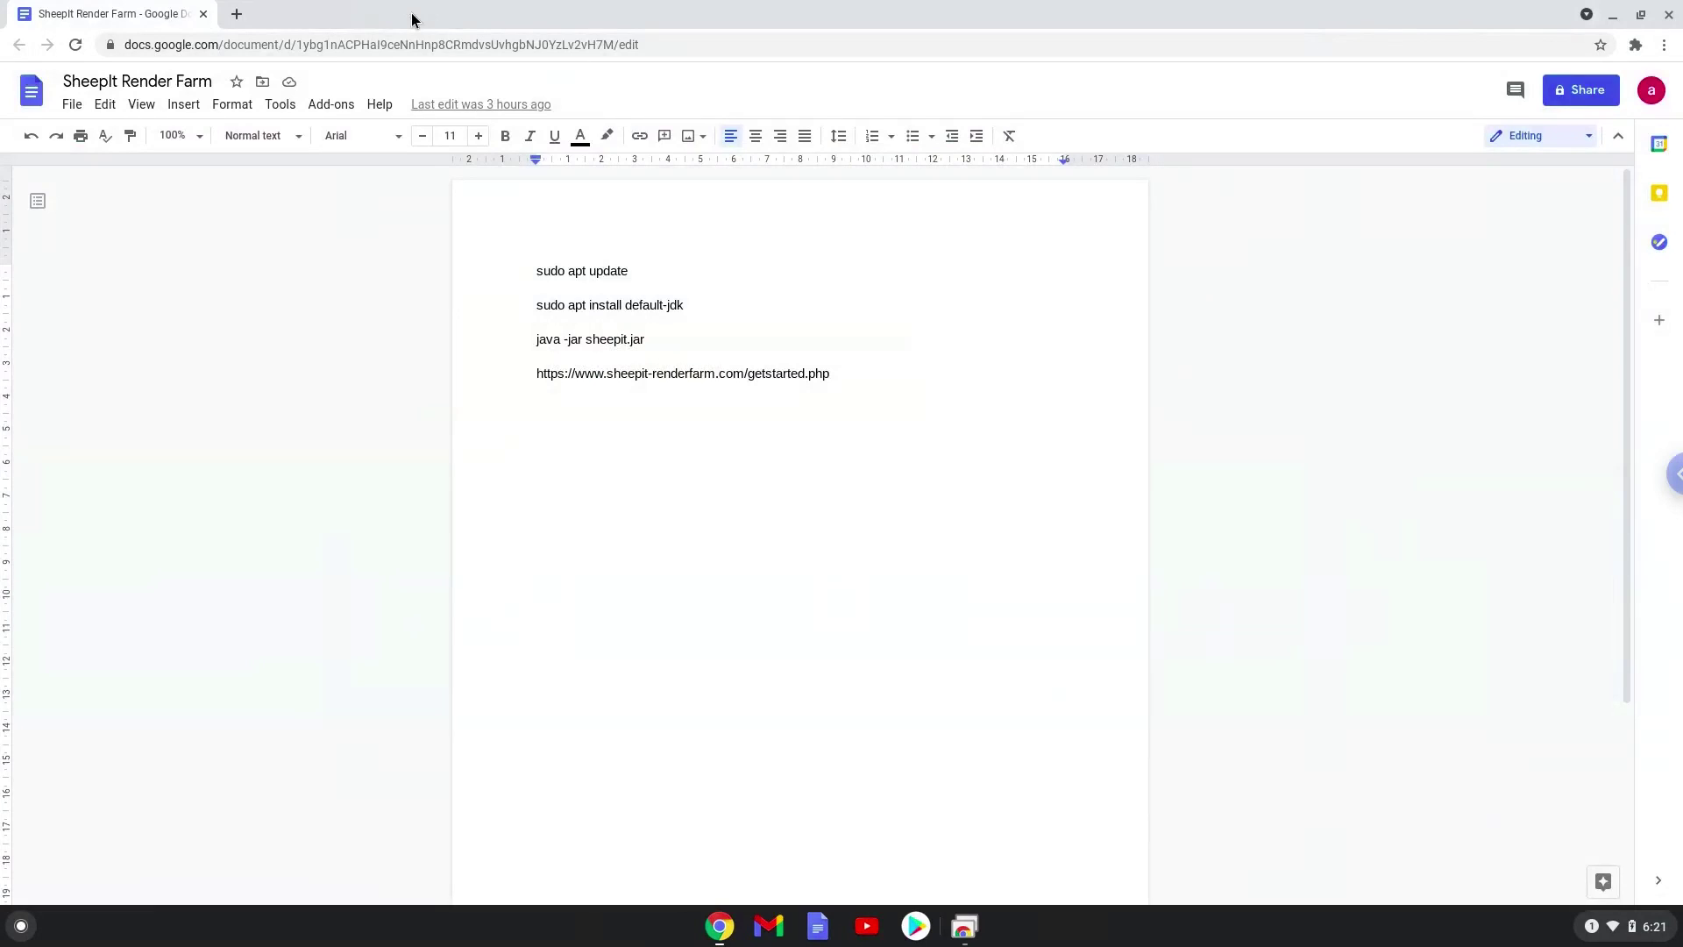
{"action": "left_click", "coordinate": [547, 273]}
{"action": "double_click", "coordinate": [548, 270]}
{"action": "triple_click", "coordinate": [548, 269]}
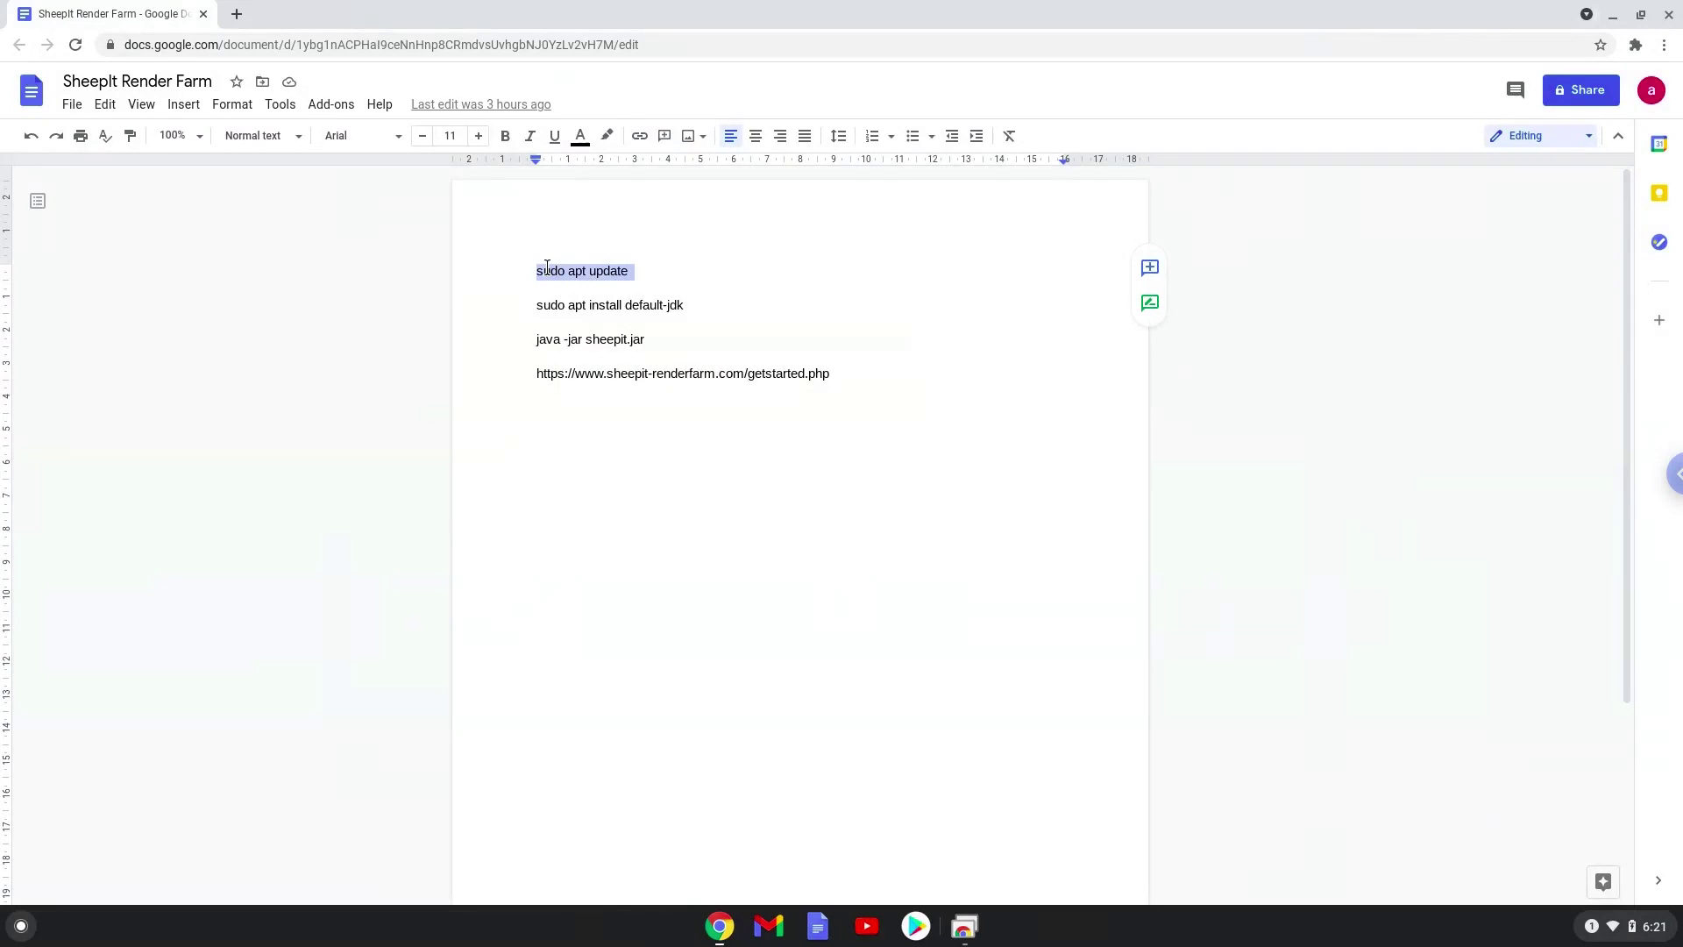
{"action": "right_click", "coordinate": [546, 270]}
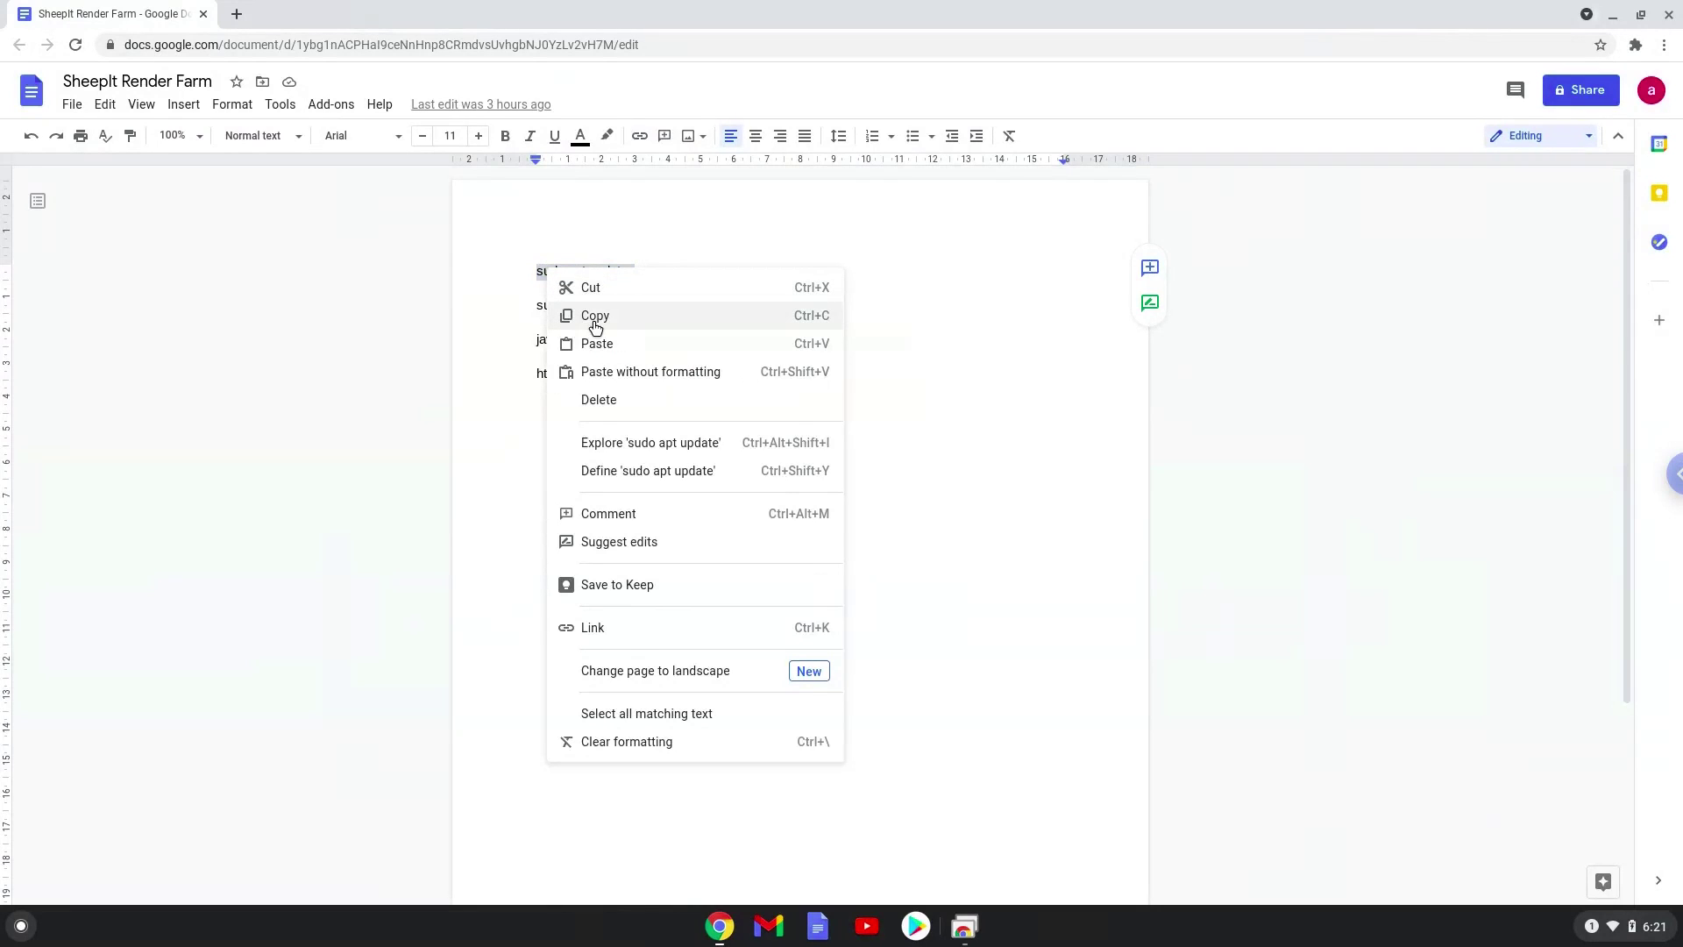
{"action": "left_click", "coordinate": [594, 319]}
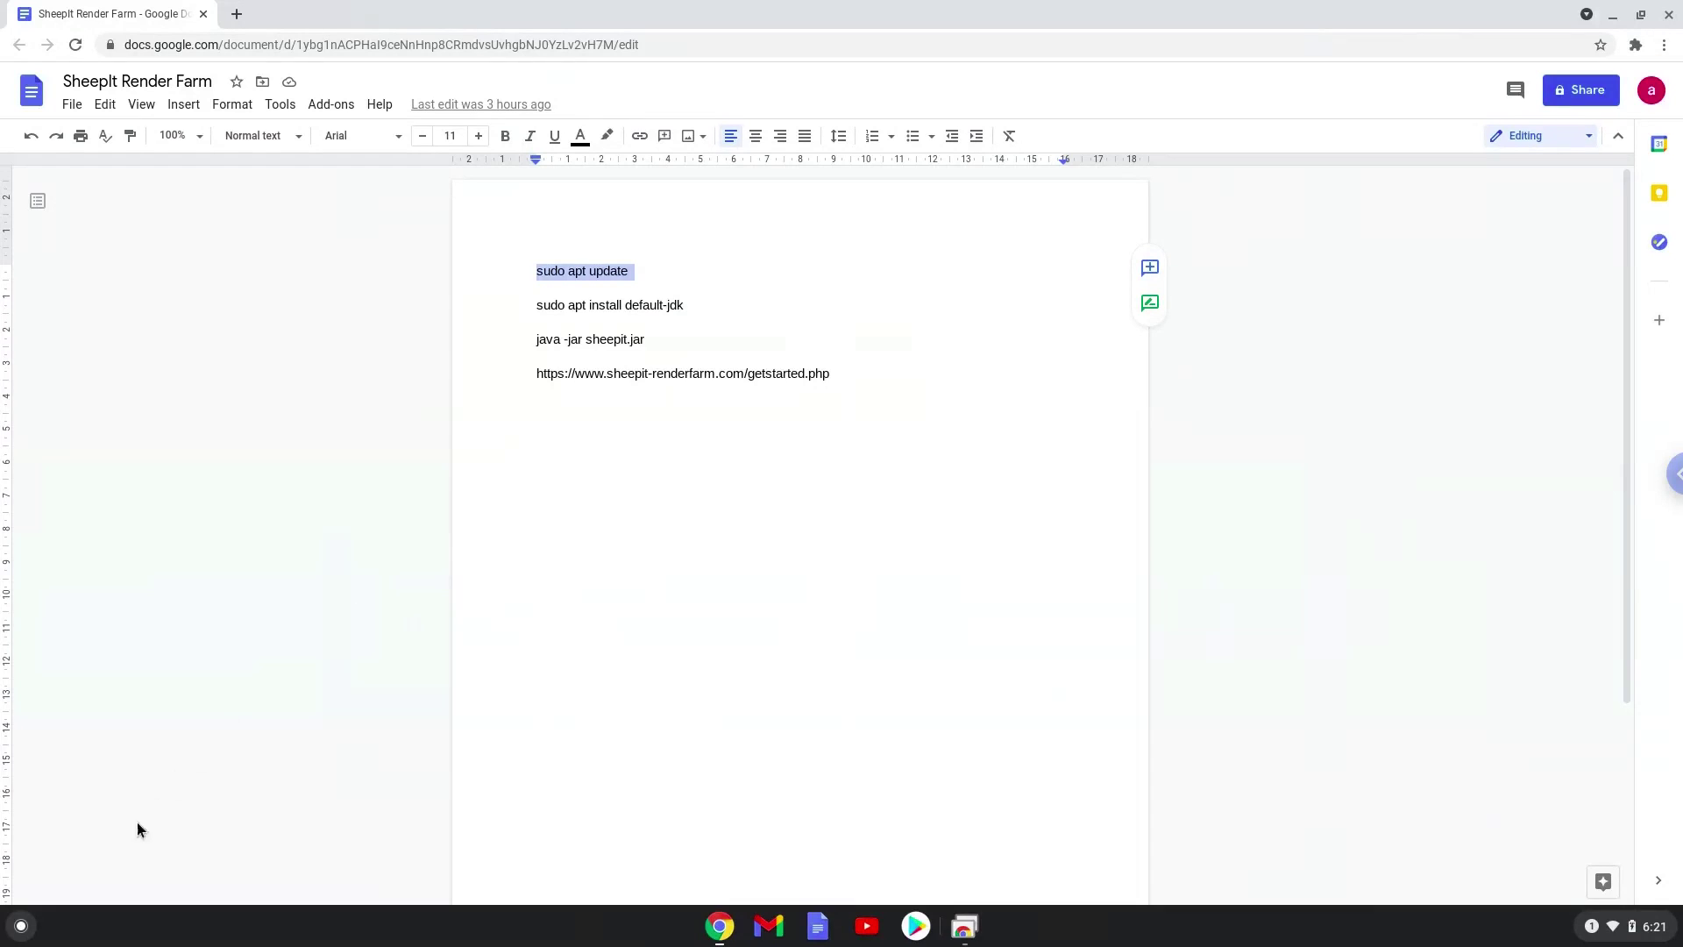
{"action": "left_click", "coordinate": [22, 926]}
{"action": "type", "text": "terminal"}
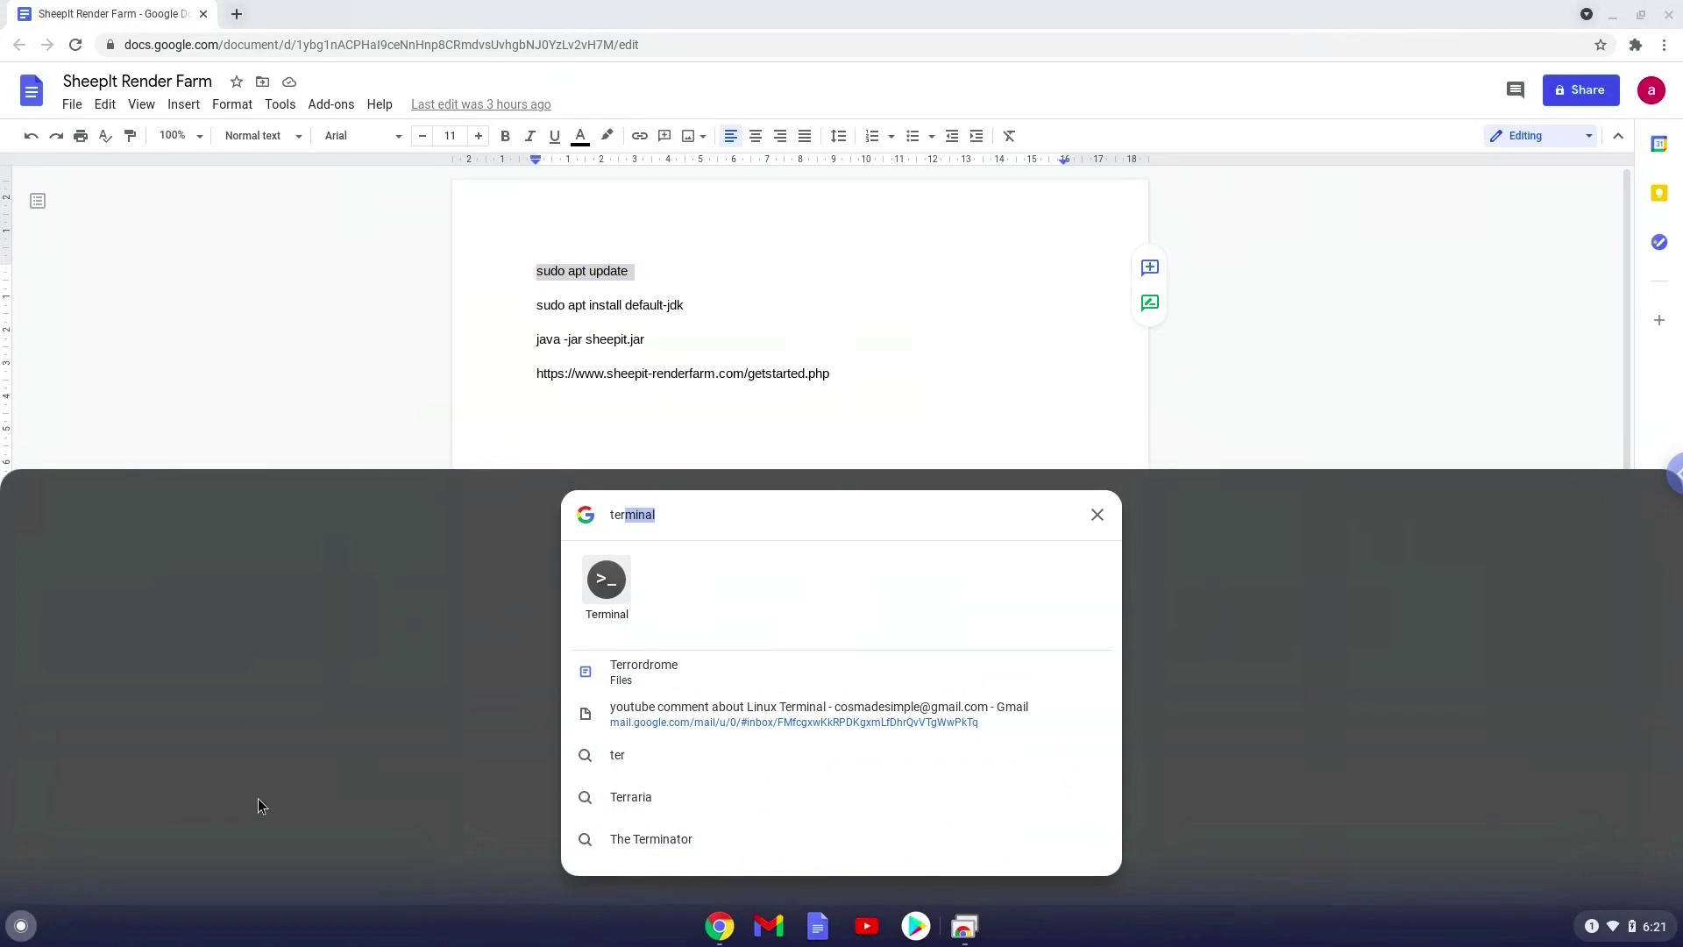
Step: Launch Terminal and run sudo apt update to refresh the package lists
{"action": "left_click", "coordinate": [604, 578]}
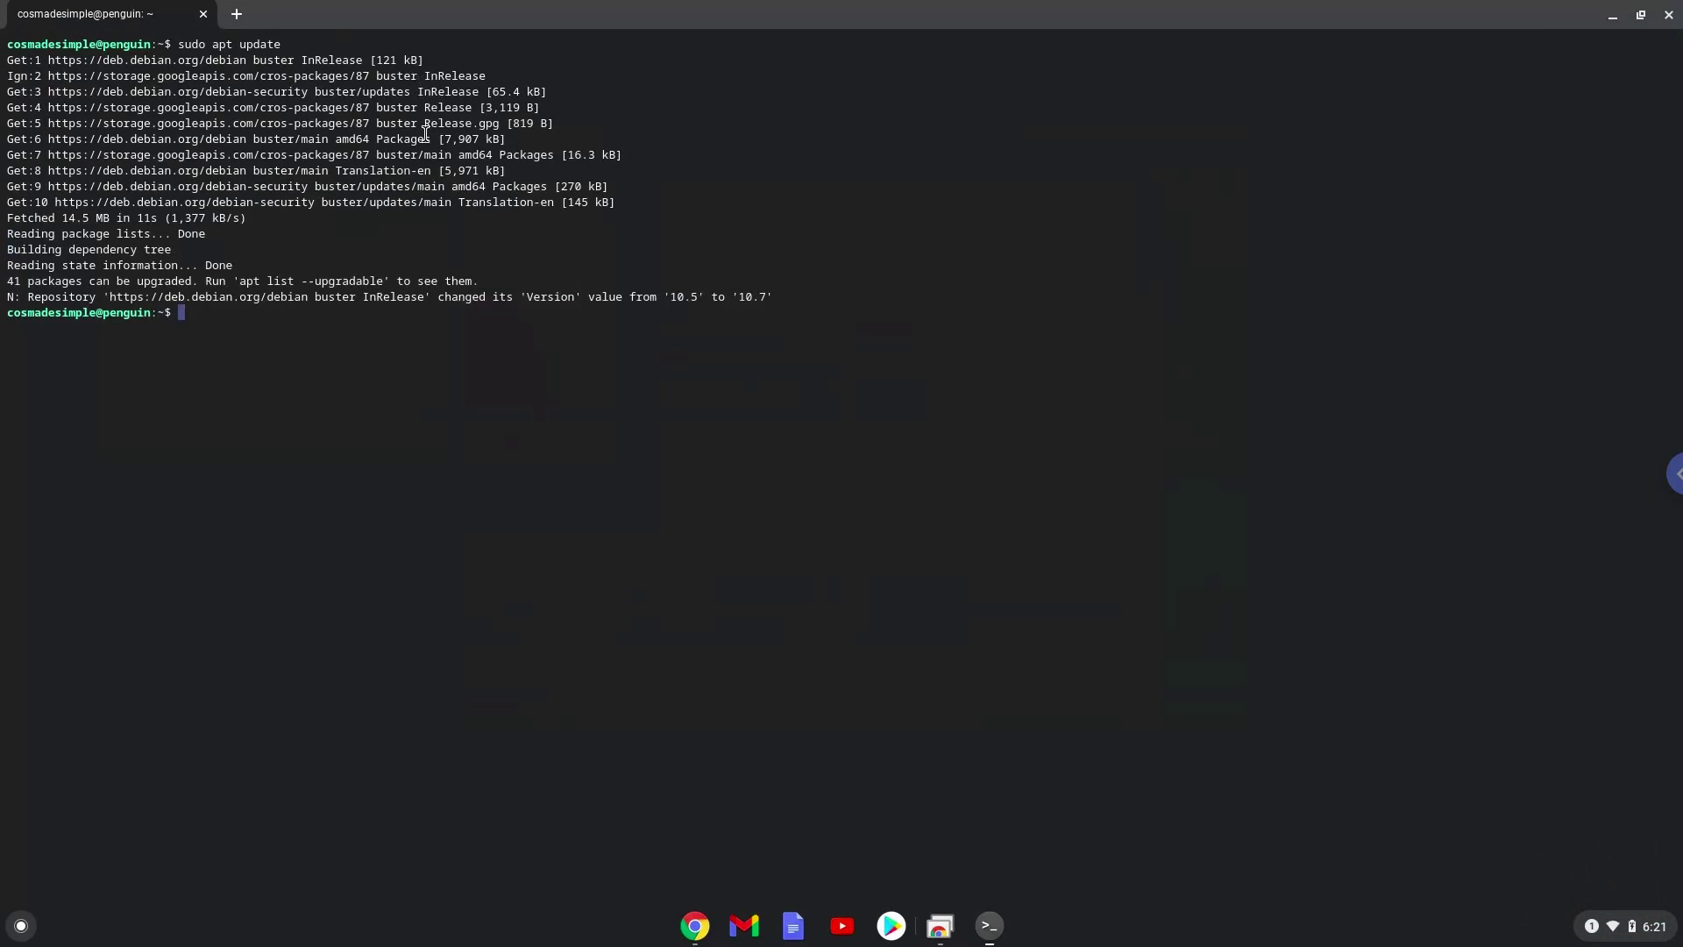
Step: Copy the 'sudo apt install default-jdk' line from the Google Docs notes
{"action": "left_click", "coordinate": [695, 928]}
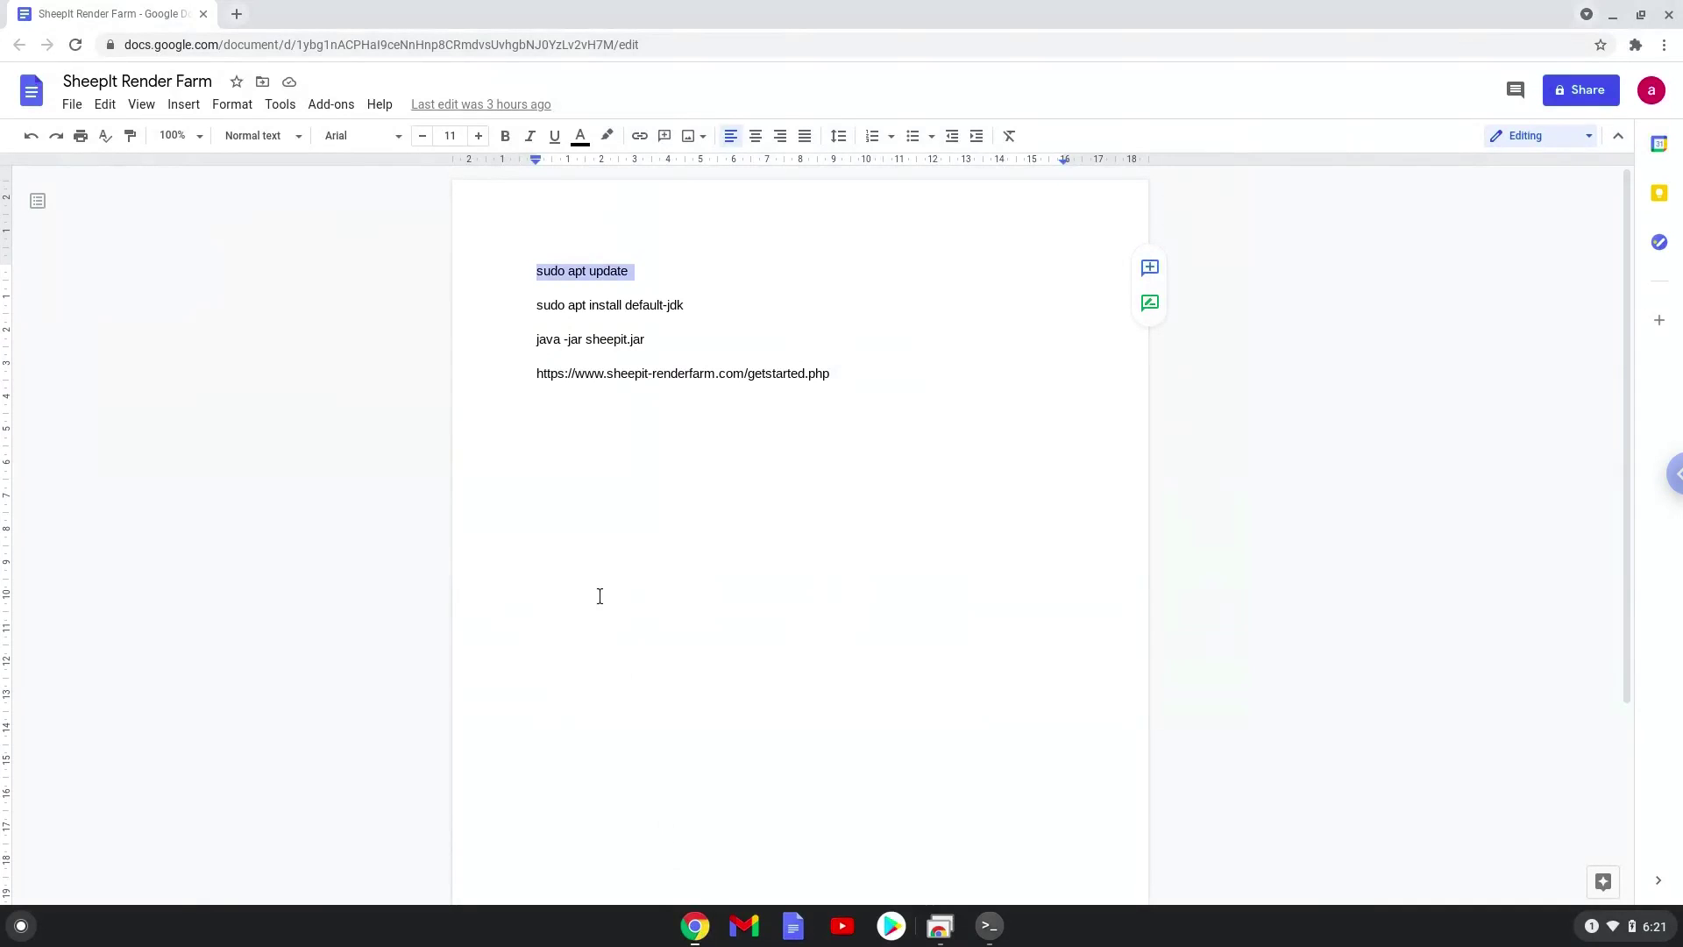
{"action": "triple_click", "coordinate": [543, 309]}
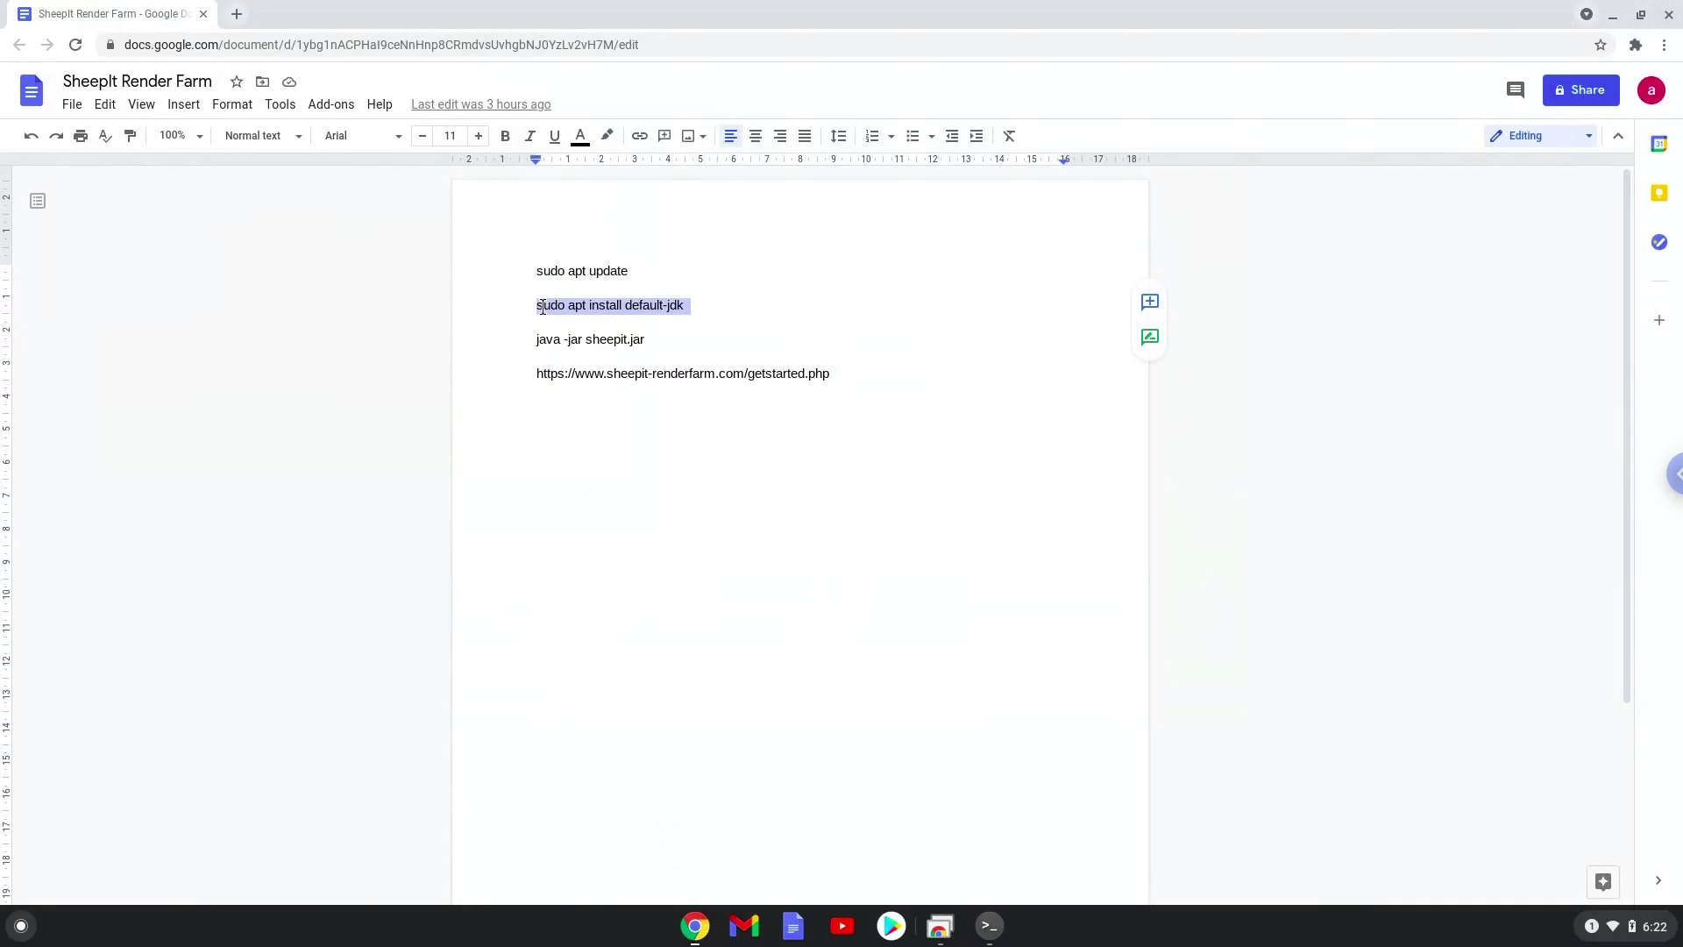
{"action": "right_click", "coordinate": [543, 309]}
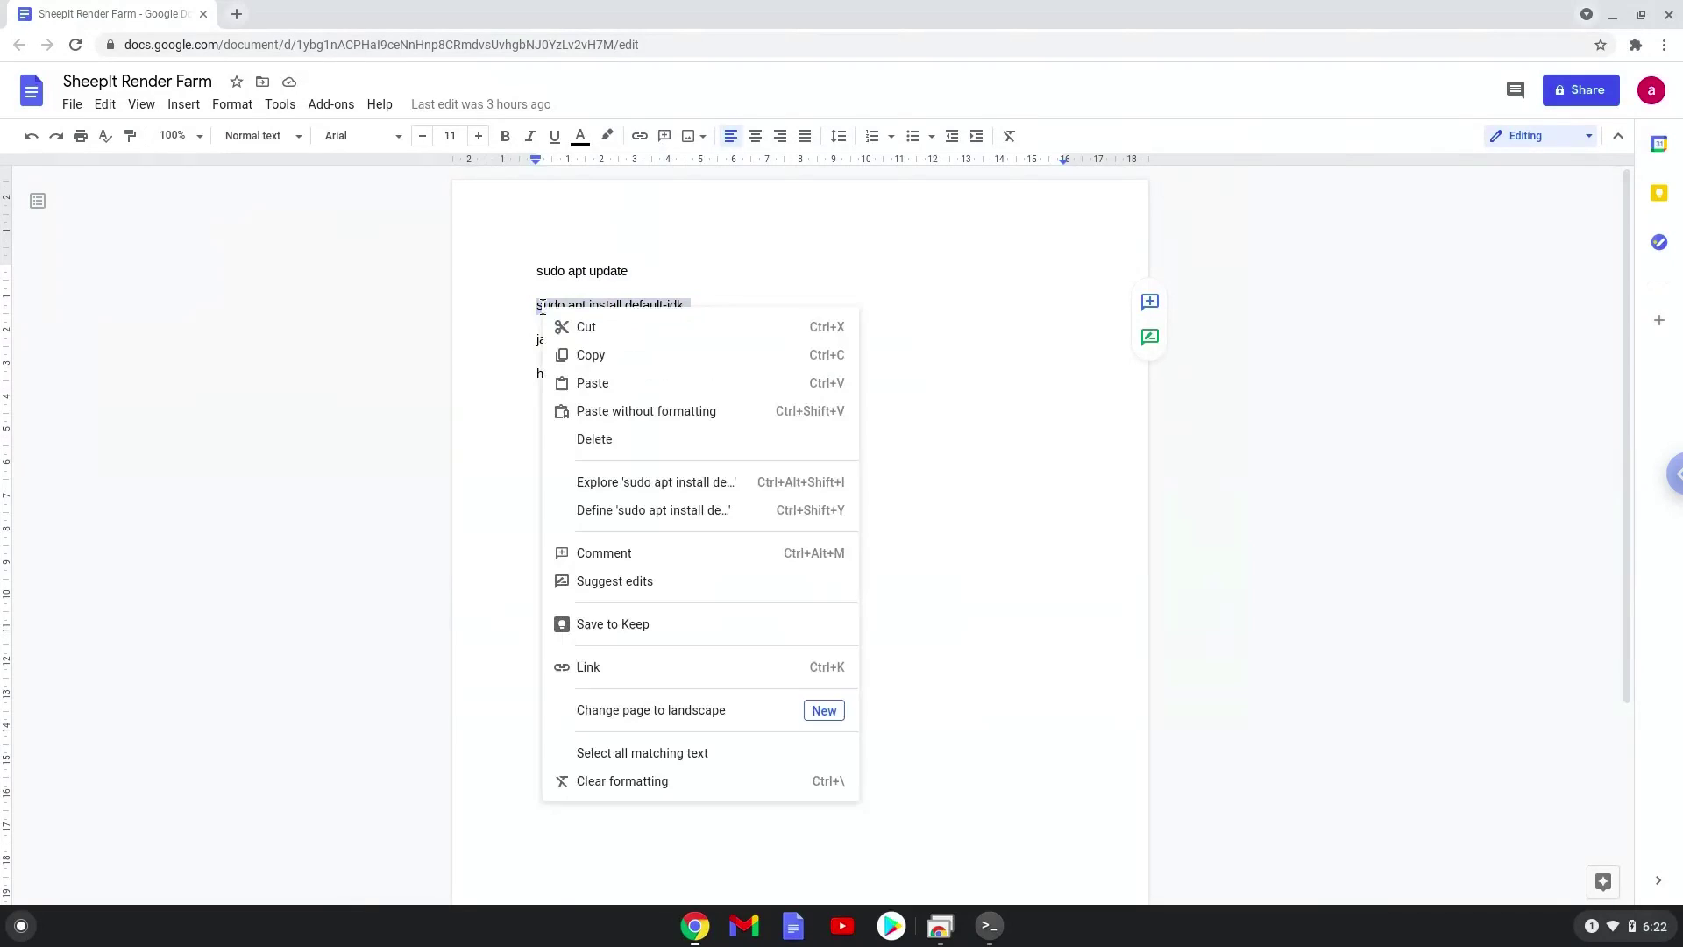
{"action": "left_click", "coordinate": [593, 360]}
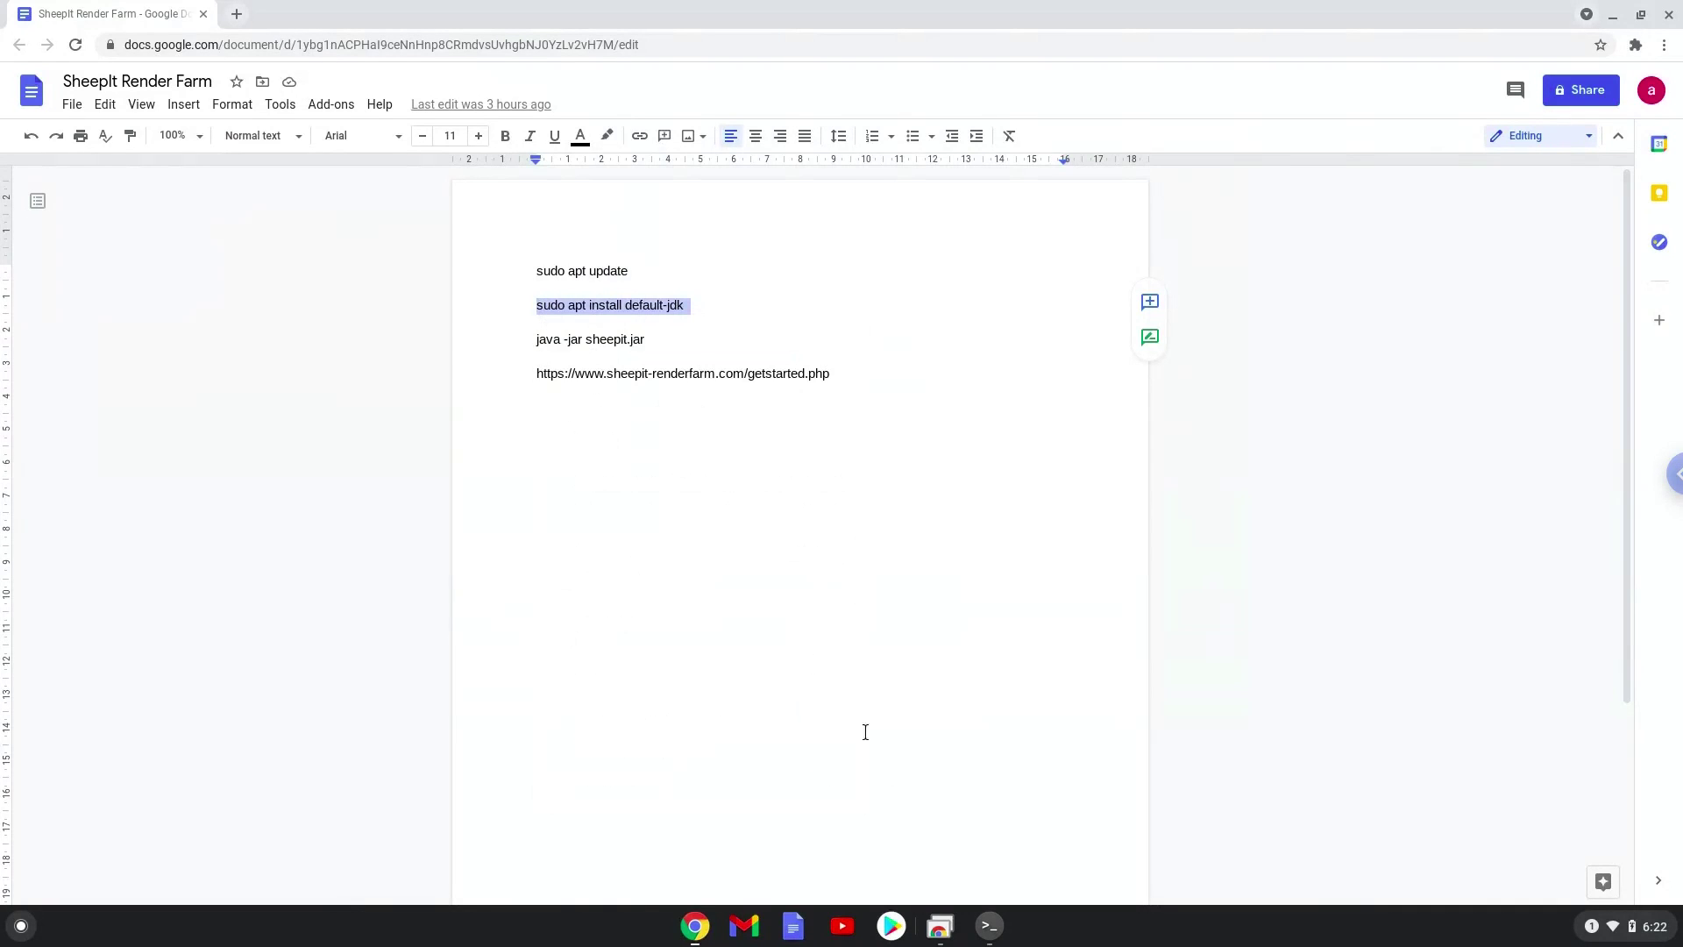
Step: Run sudo apt install default-jdk in Terminal and confirm the package install
{"action": "left_click", "coordinate": [990, 925]}
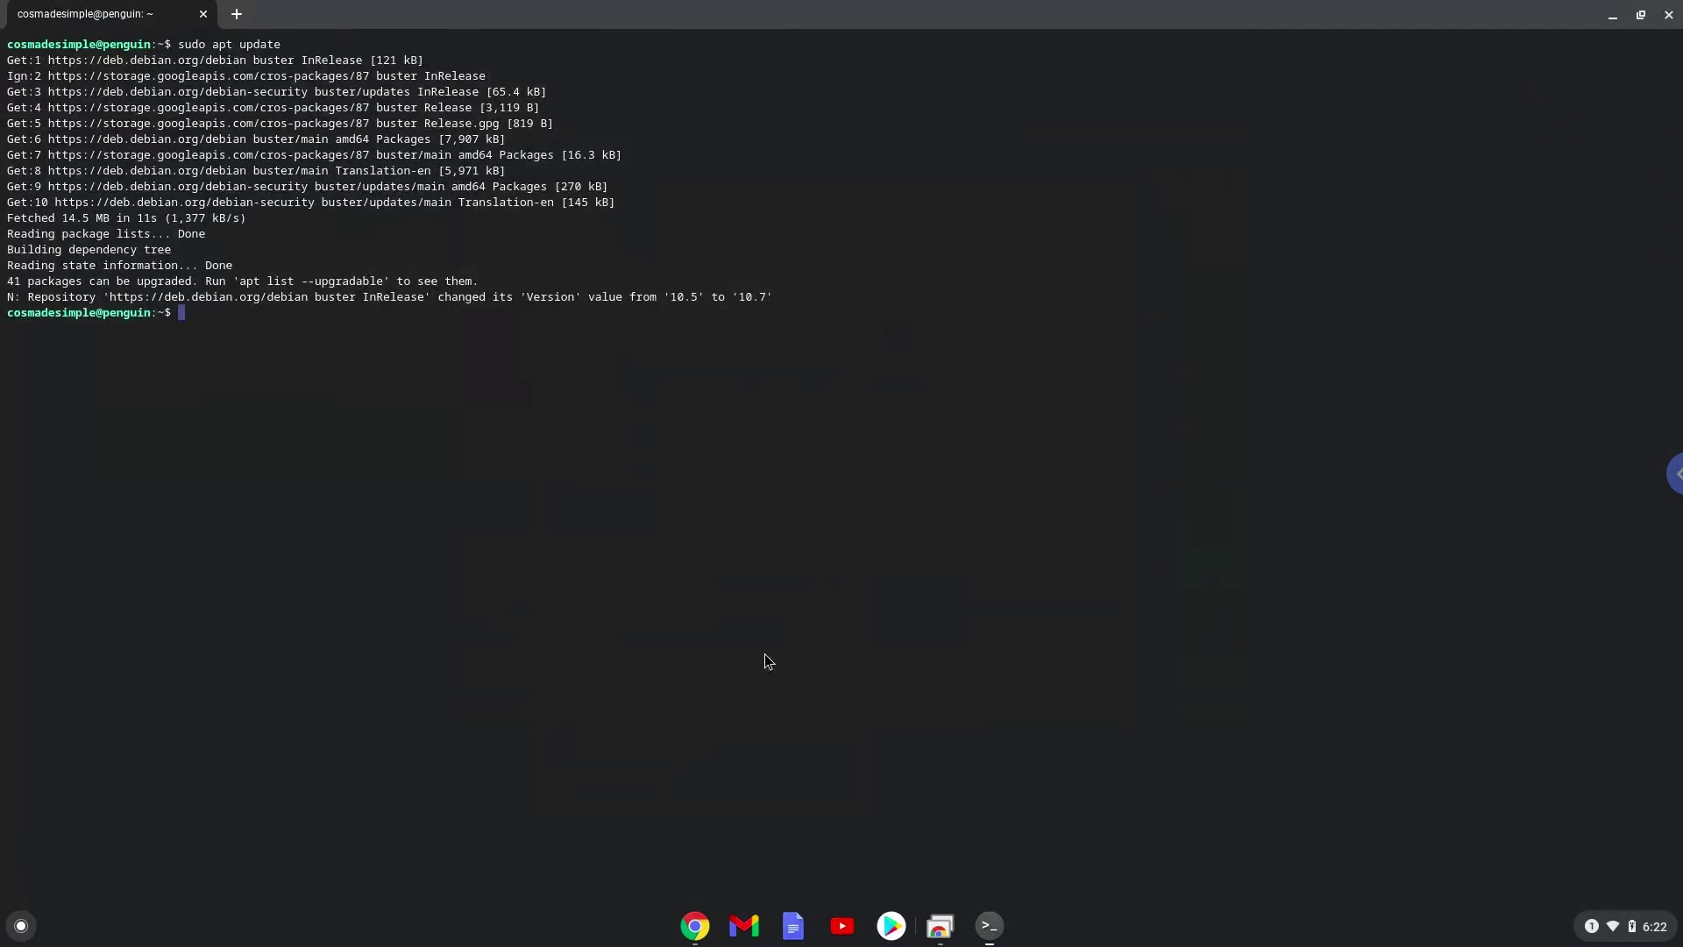
{"action": "key", "text": "ctrl+shift+v"}
{"action": "key", "text": "Return"}
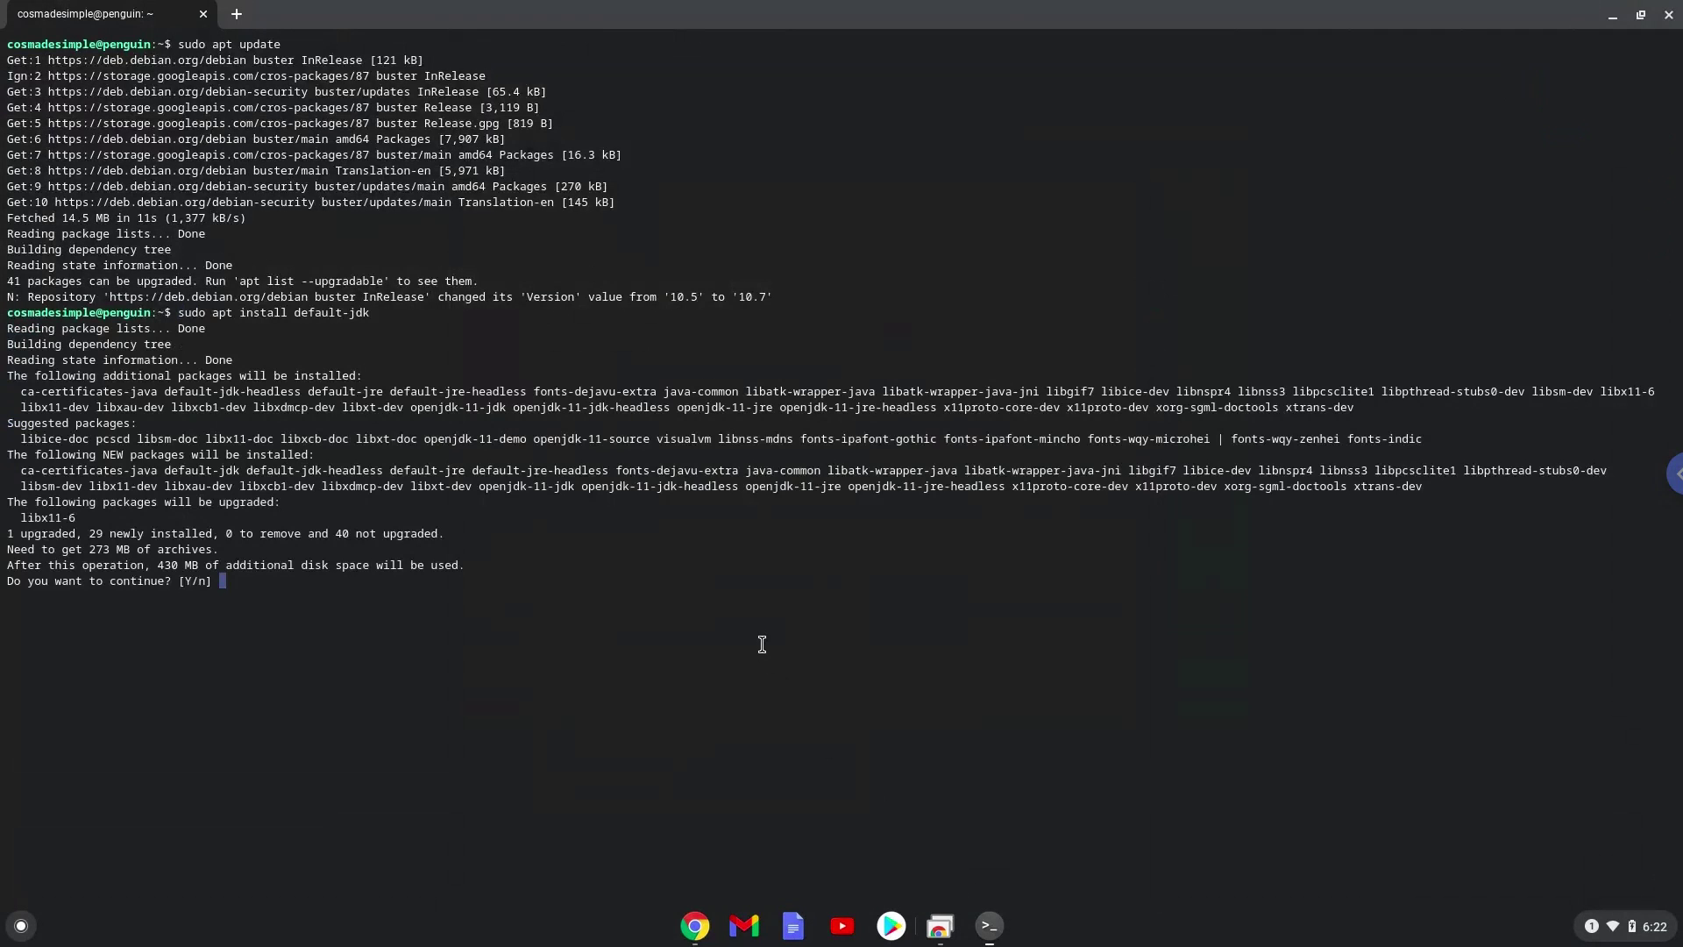
{"action": "key", "text": "Return"}
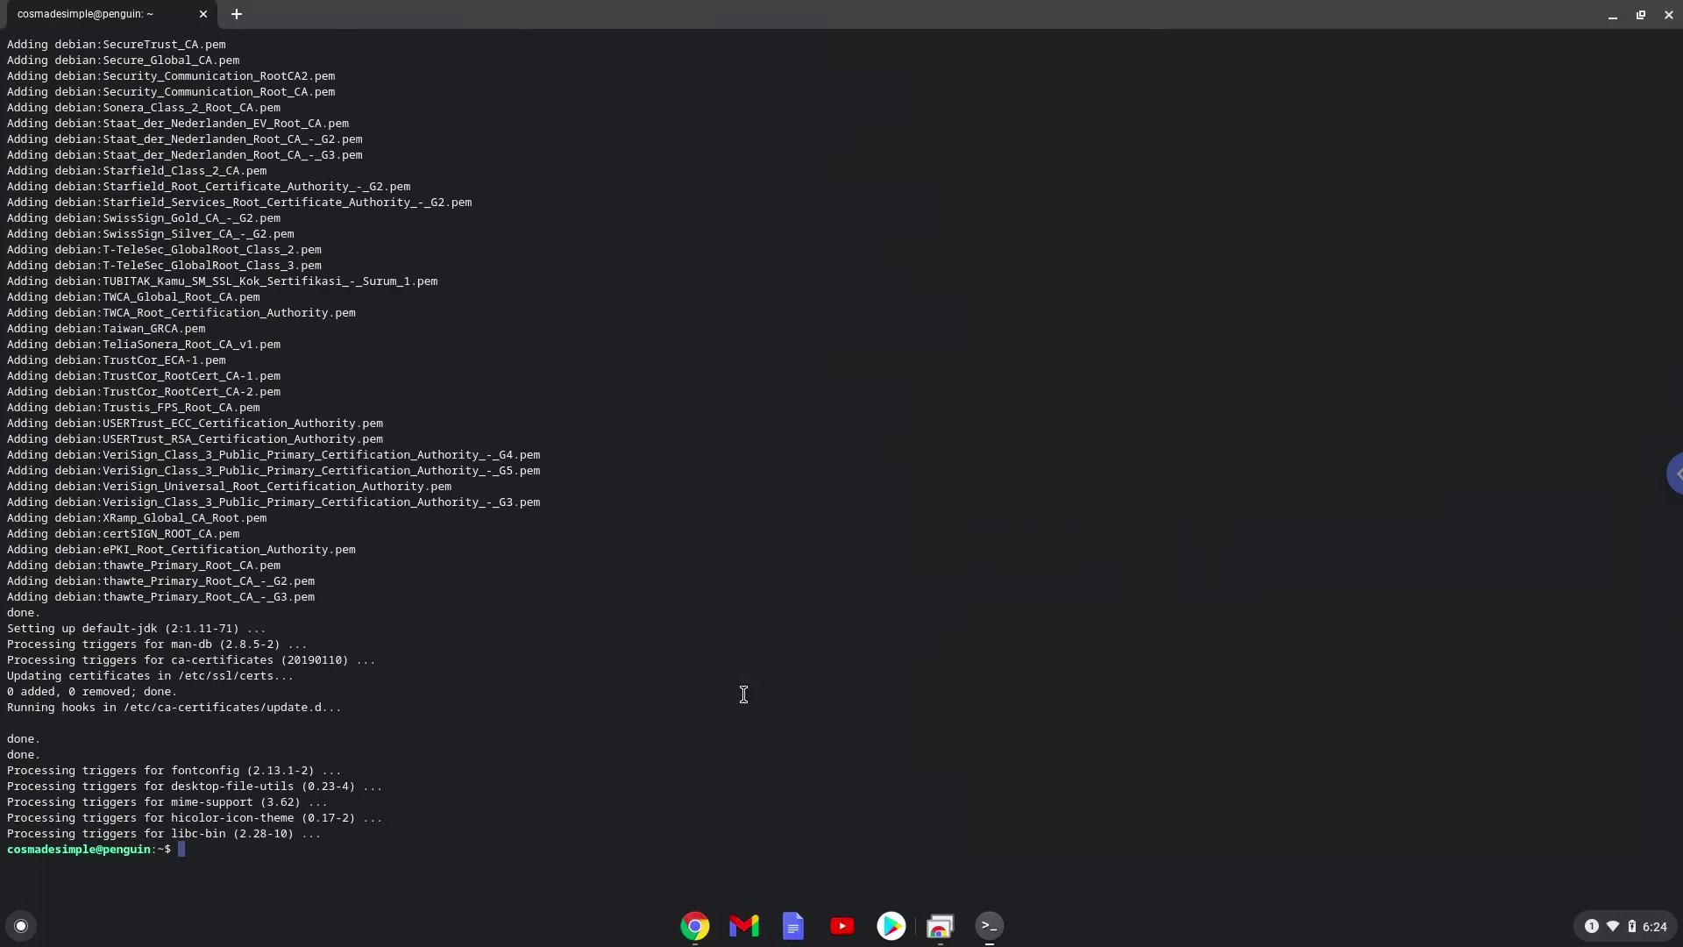
Step: Copy the 'java -jar sheepit.jar' line from the Google Docs notes
{"action": "left_click", "coordinate": [694, 927]}
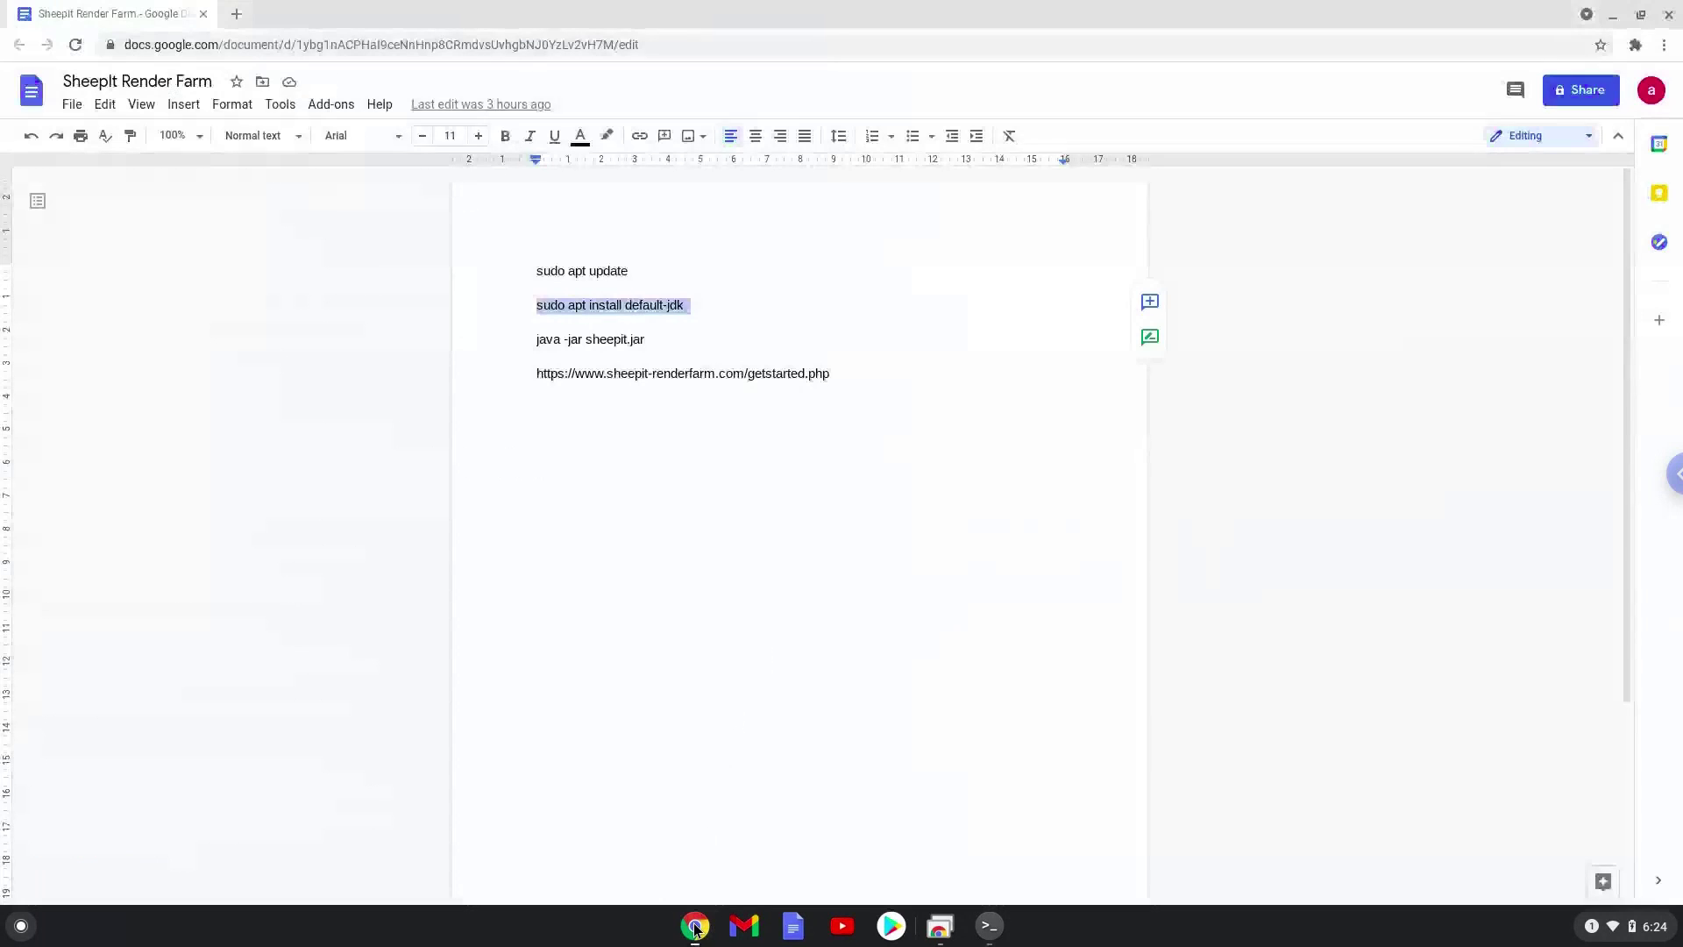
{"action": "triple_click", "coordinate": [622, 339]}
{"action": "right_click", "coordinate": [622, 340]}
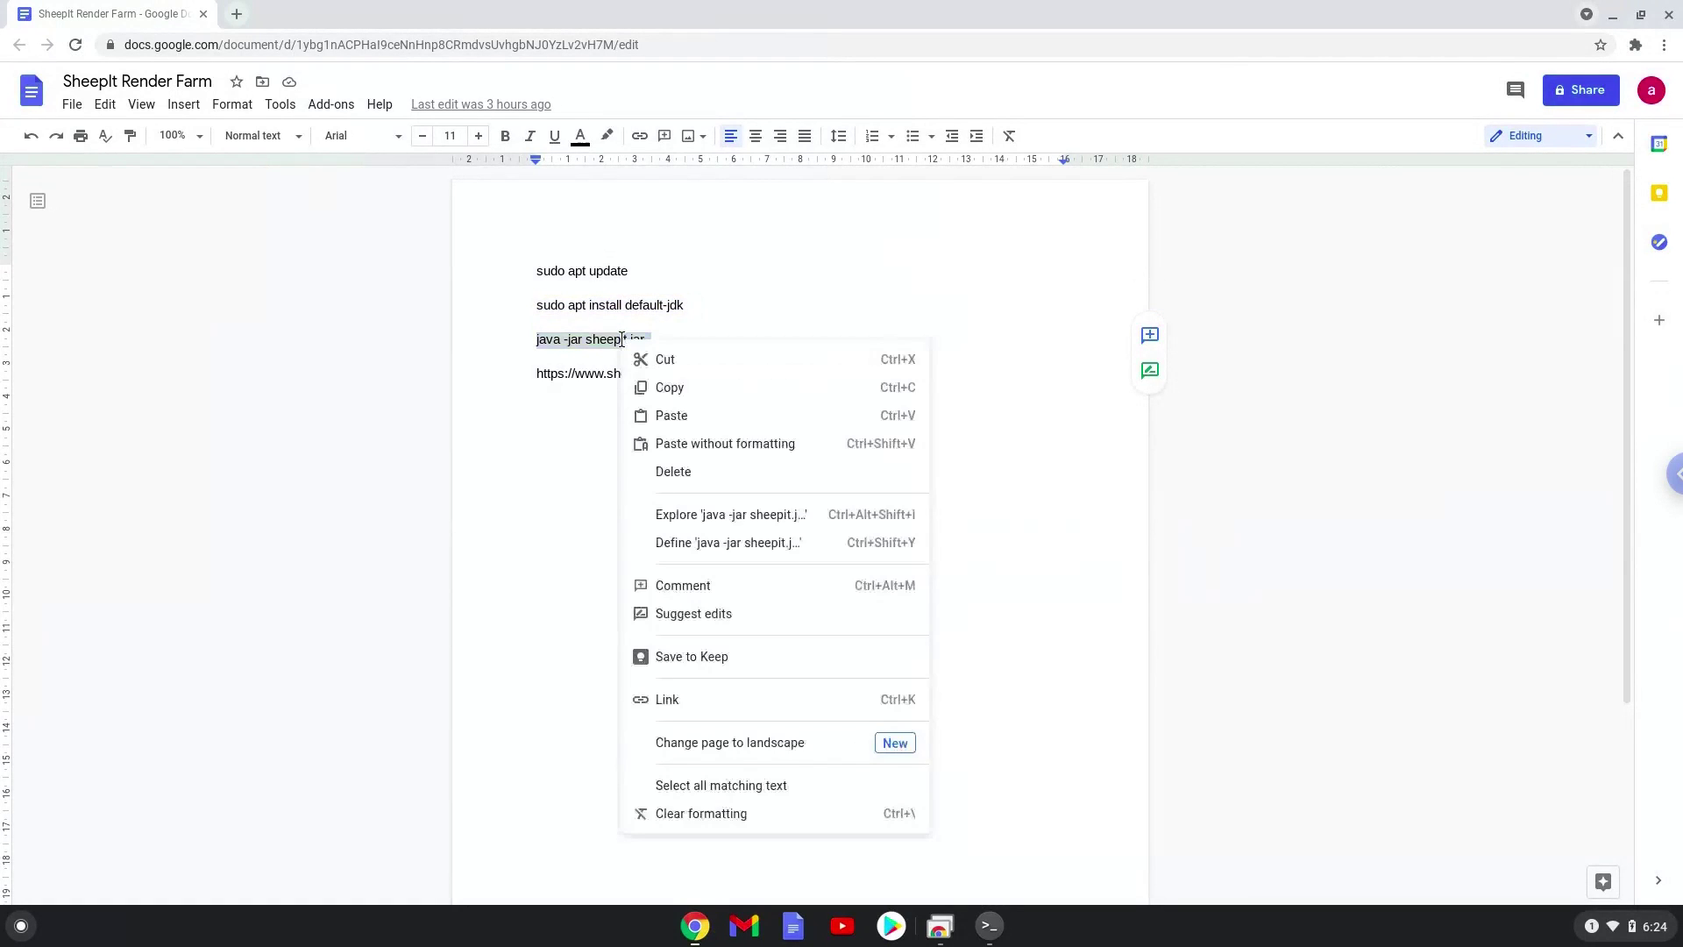
{"action": "left_click", "coordinate": [673, 389]}
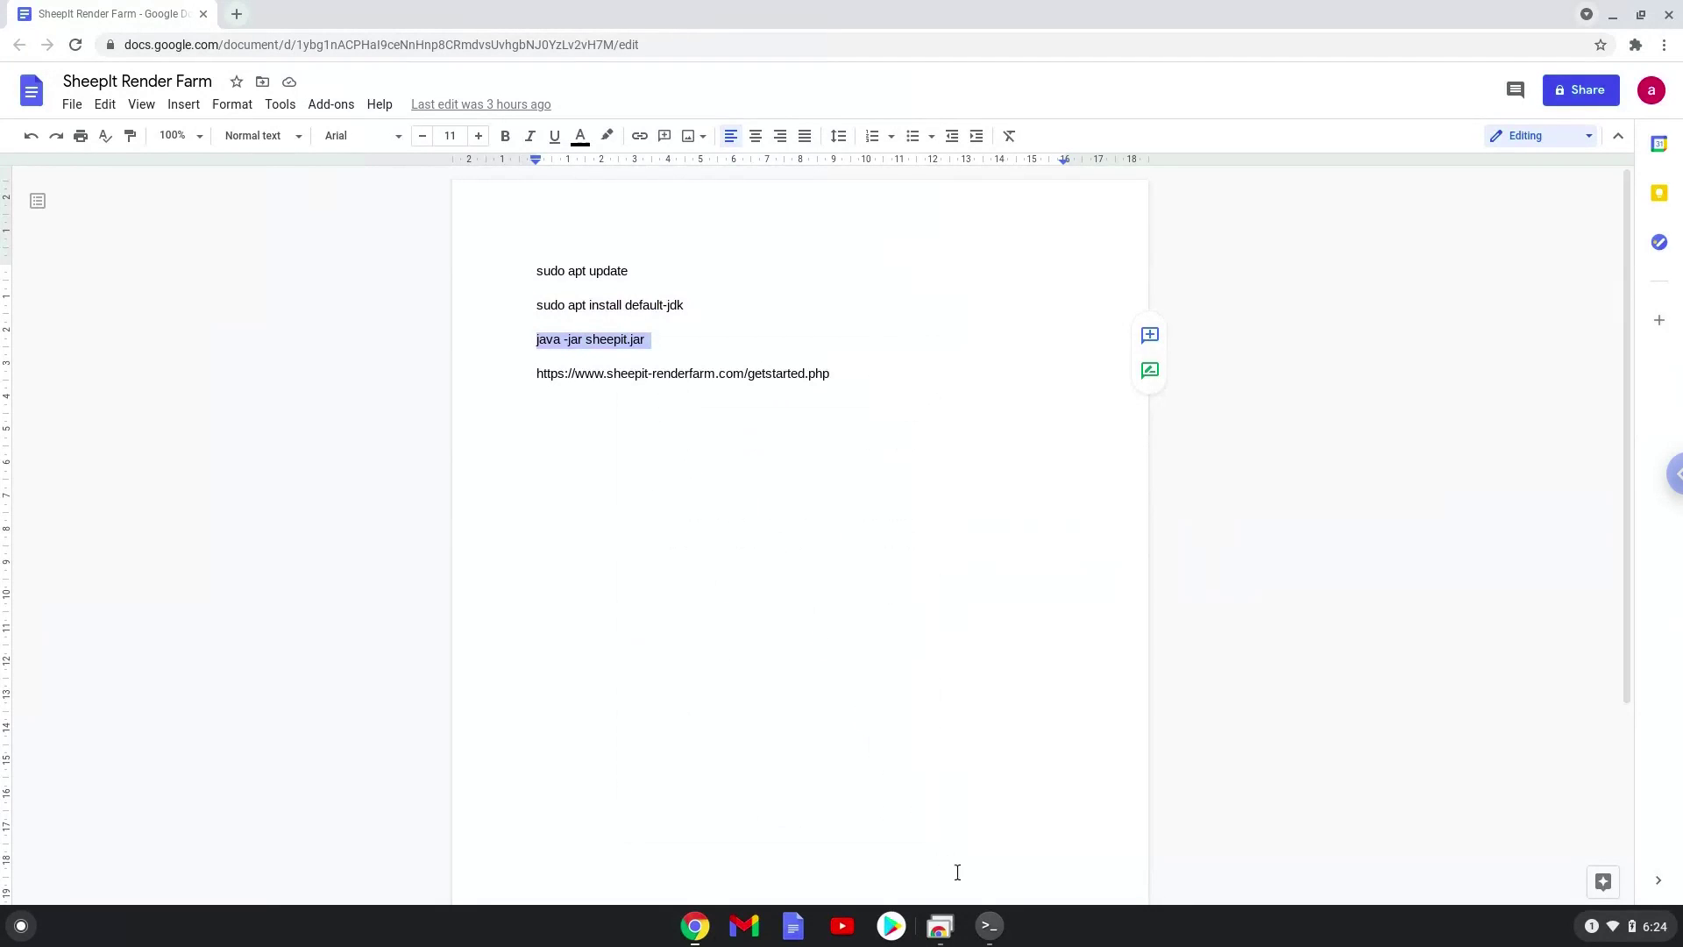
Step: Run java -jar sheepit.jar in Terminal to launch the SheepIt client
{"action": "left_click", "coordinate": [991, 926]}
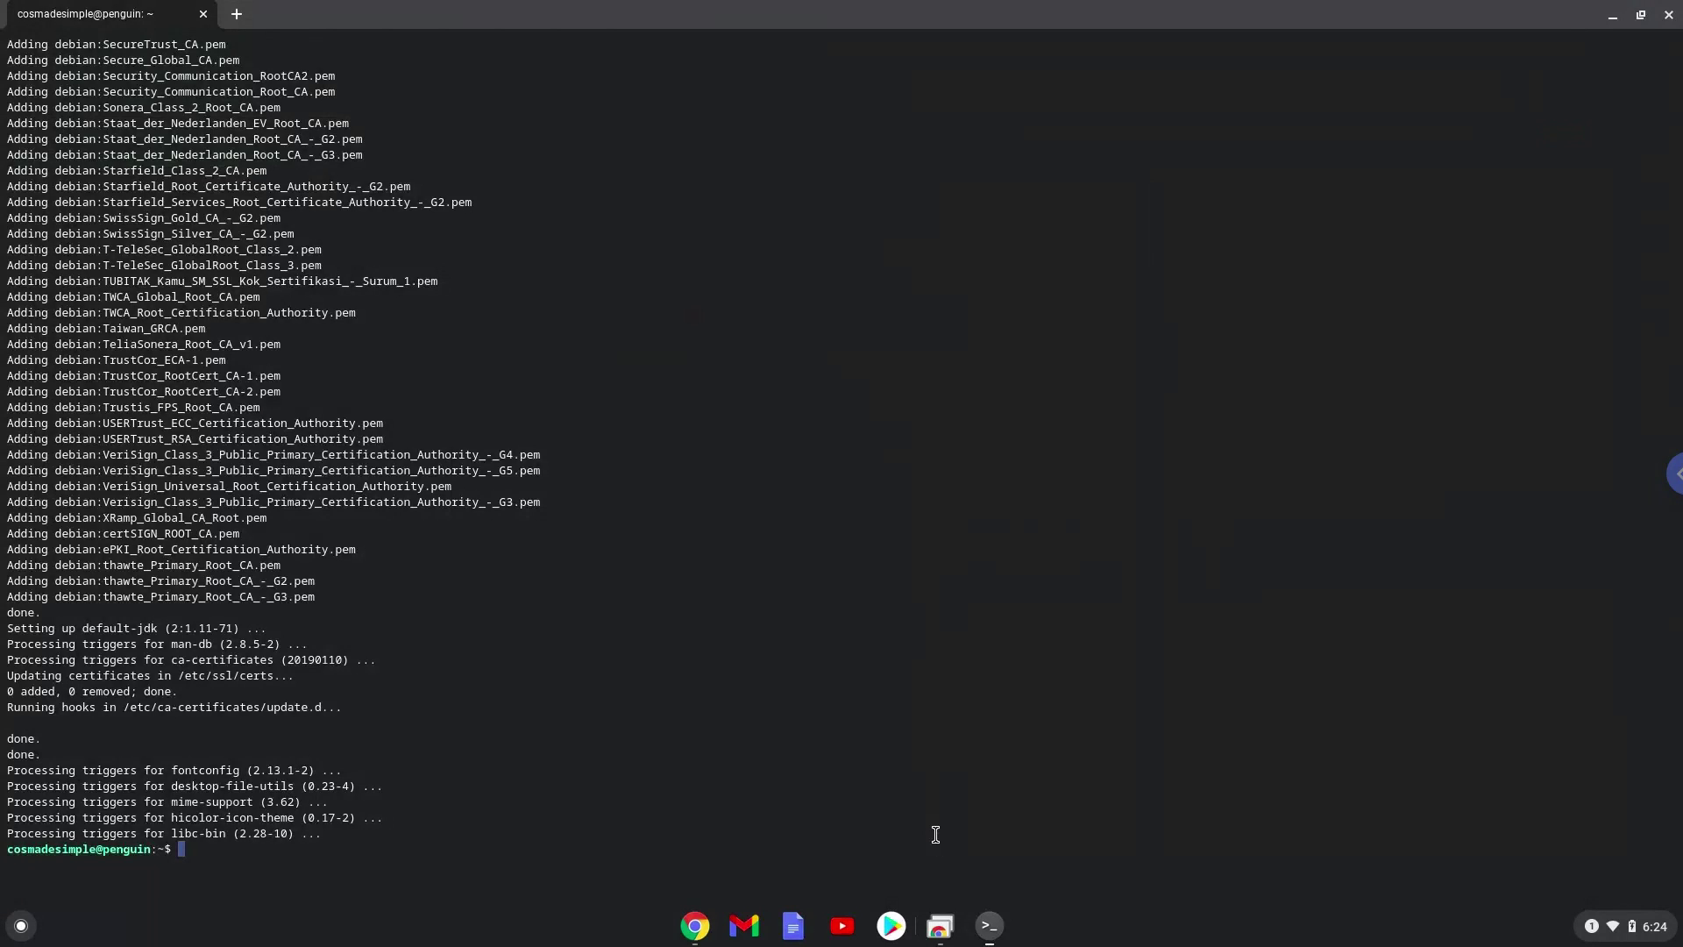
{"action": "key", "text": "ctrl+shift+v"}
{"action": "key", "text": "Return"}
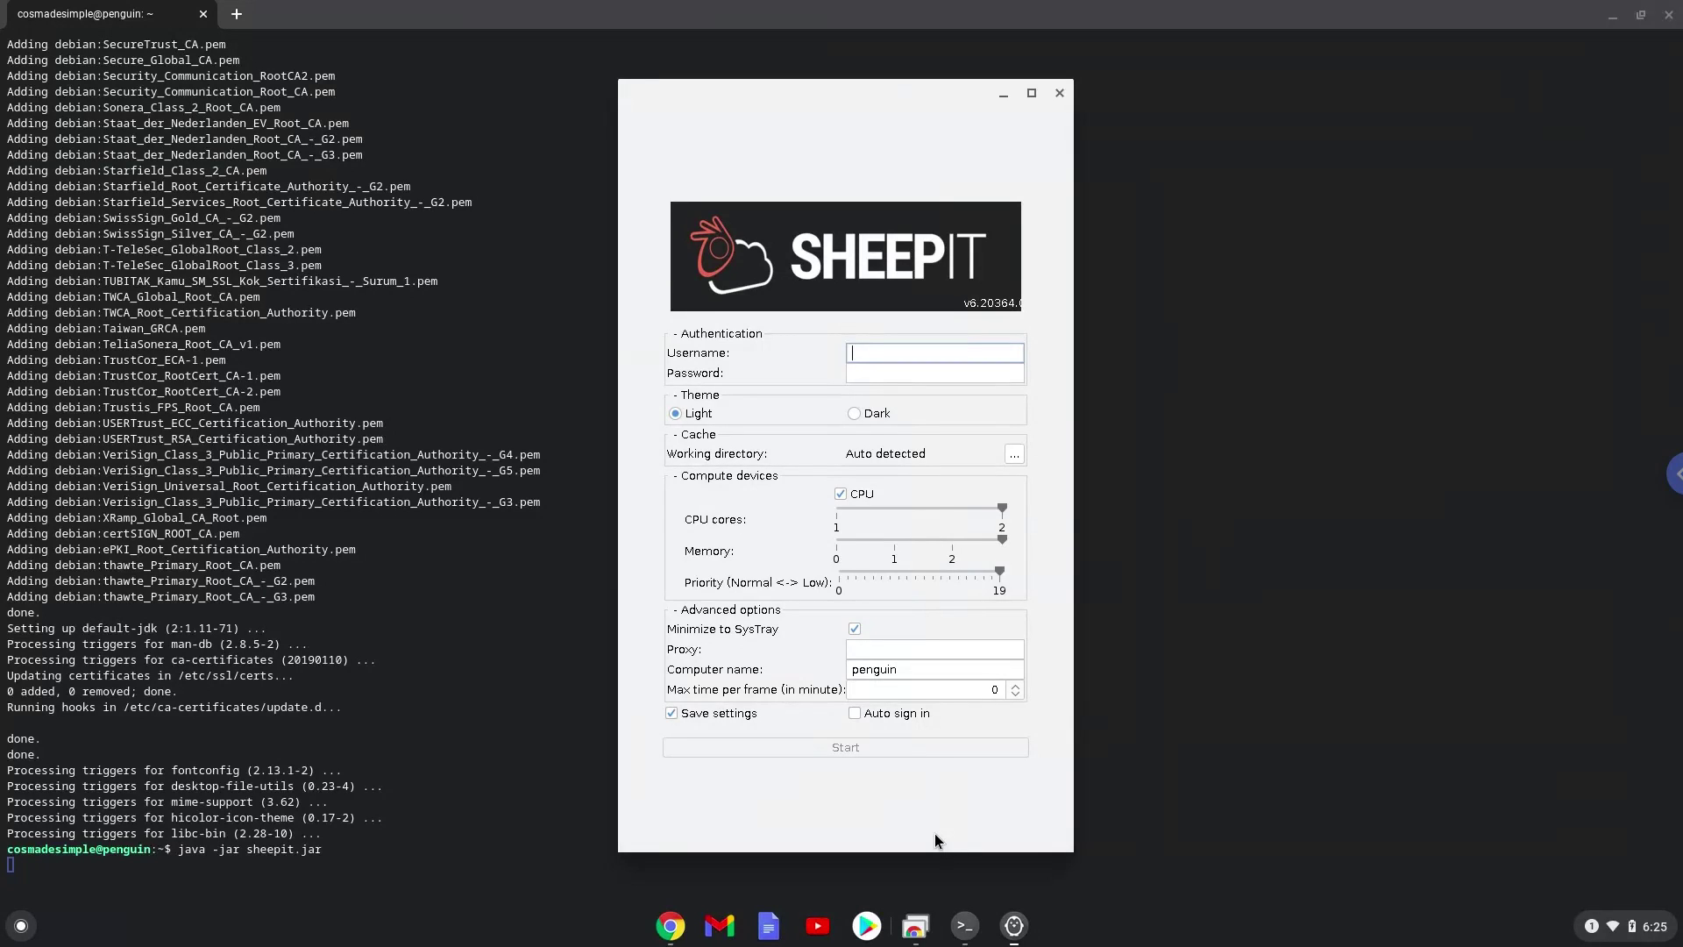
Step: Close the SheepIt client and the Terminal window, confirming Leave
{"action": "left_click", "coordinate": [1059, 97]}
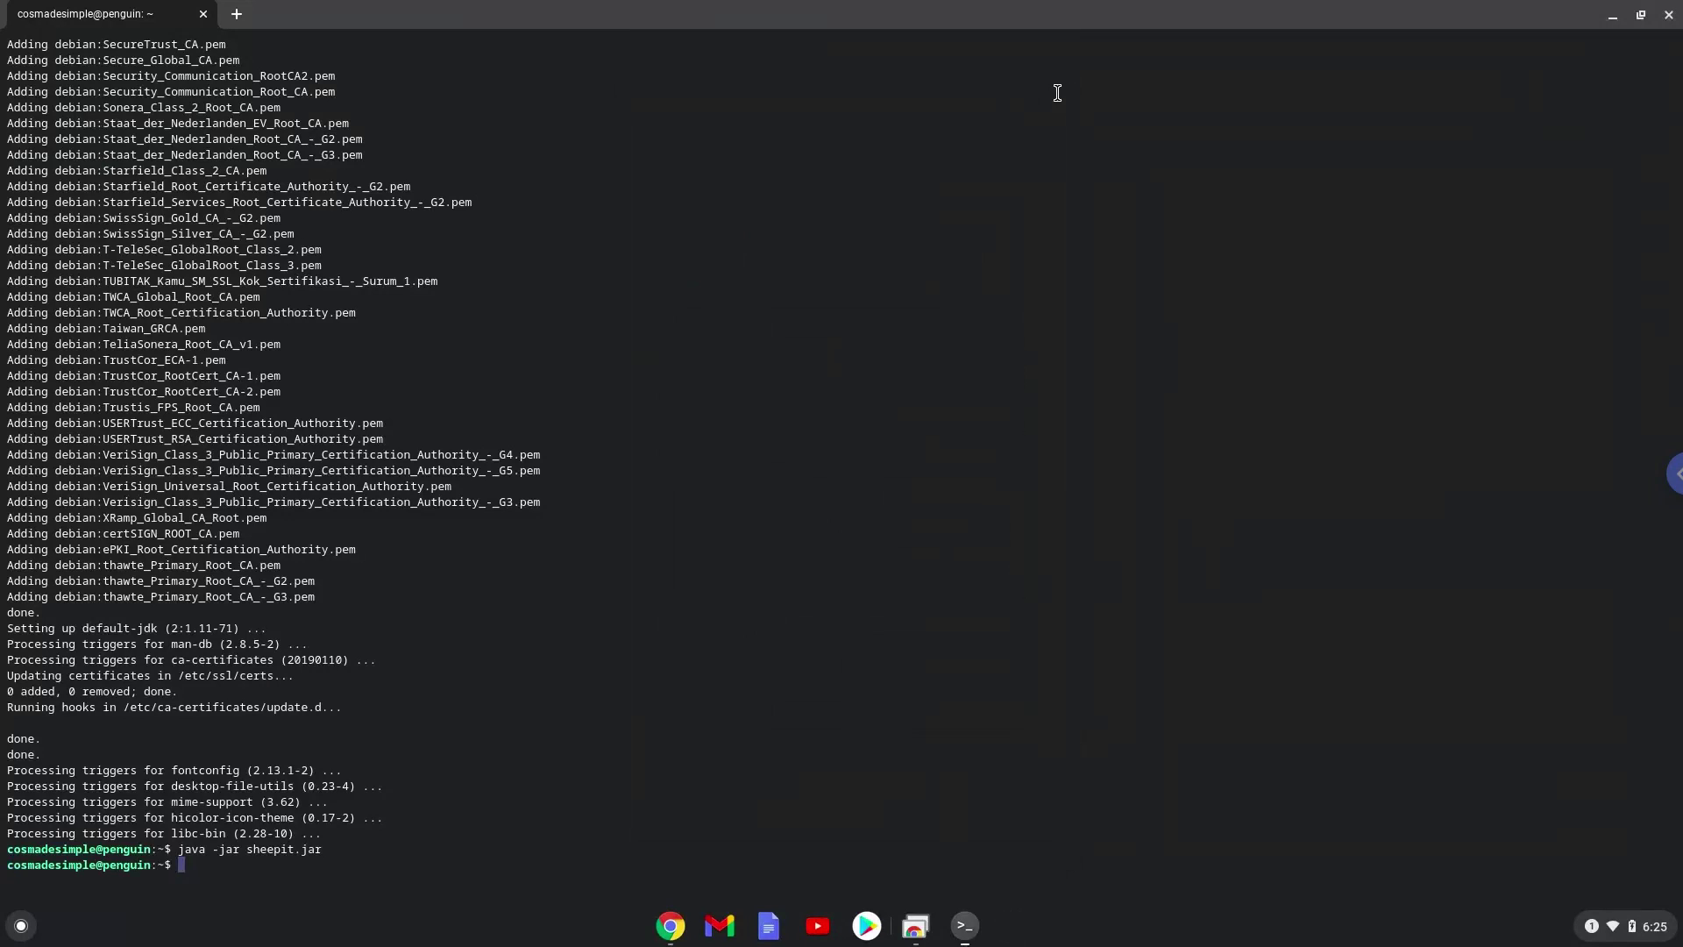
{"action": "left_click", "coordinate": [1670, 13]}
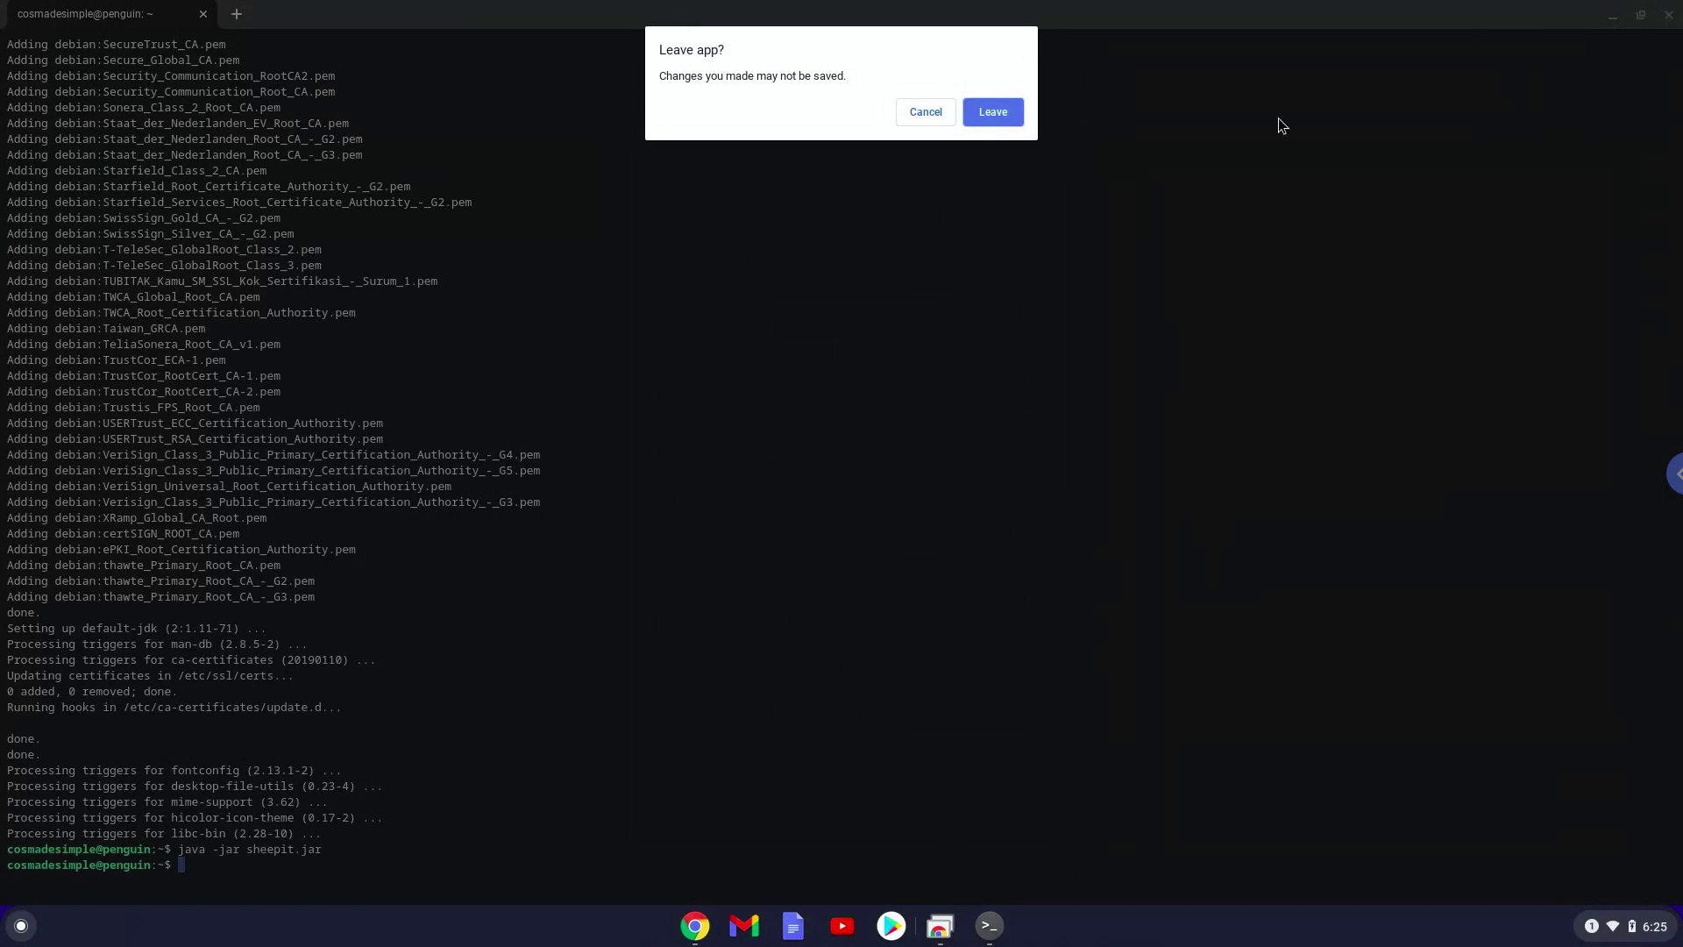
{"action": "left_click", "coordinate": [986, 112]}
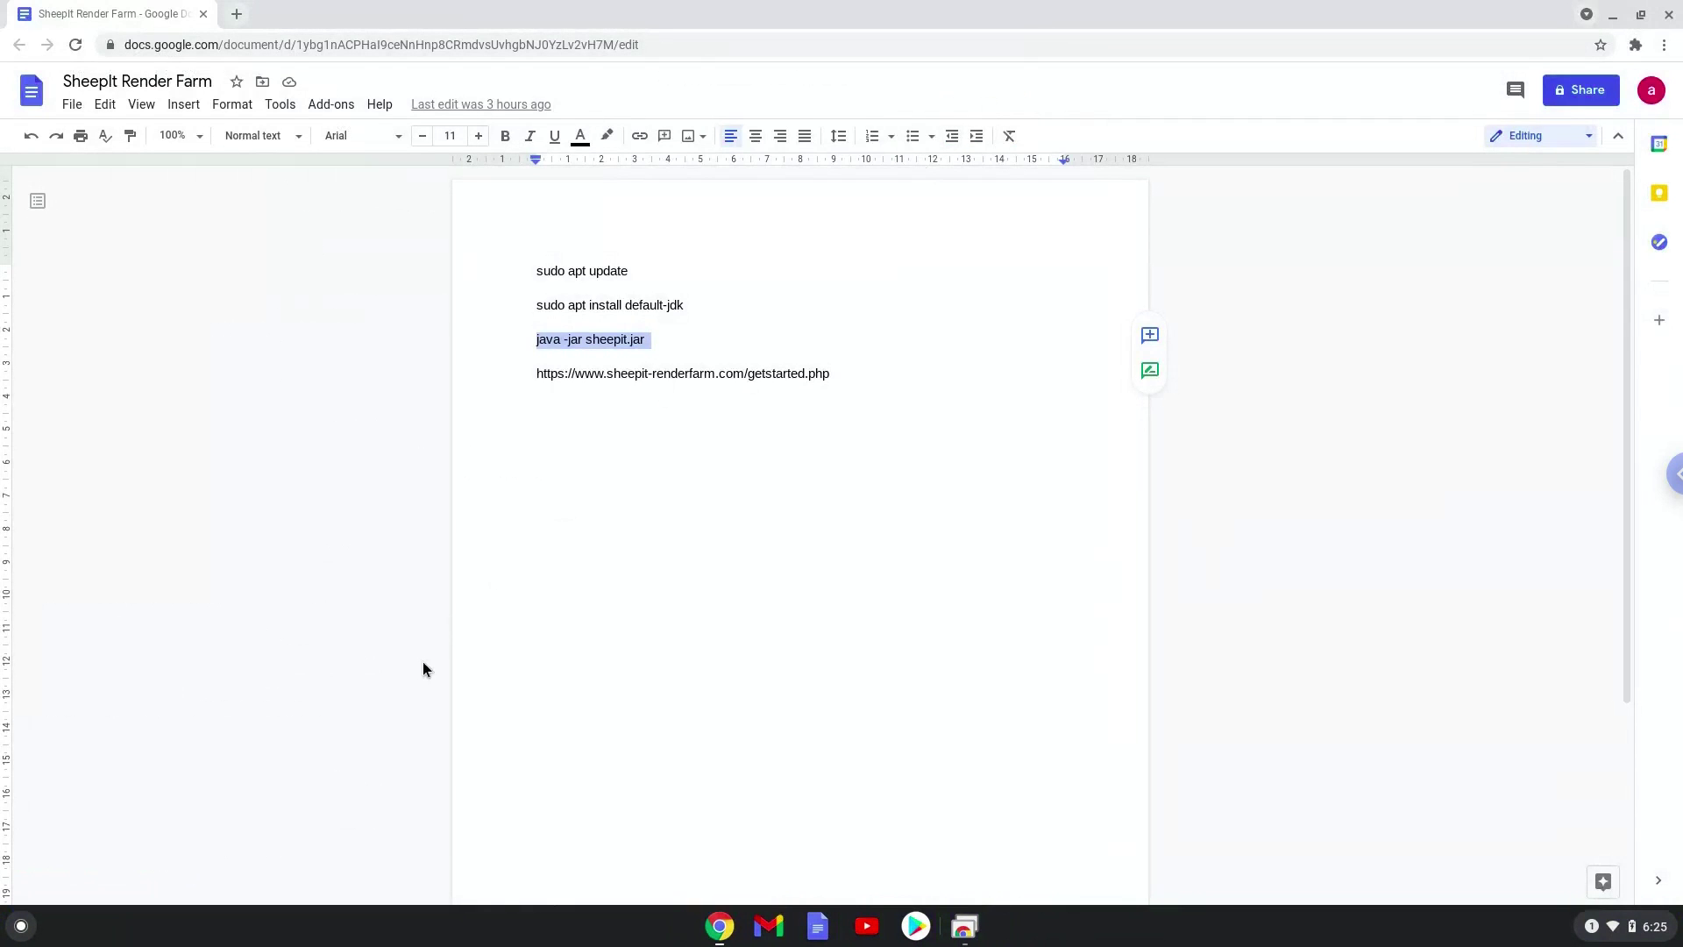
Step: Reopen Terminal from the launcher's Linux apps folder on the second app page
{"action": "left_click", "coordinate": [22, 926]}
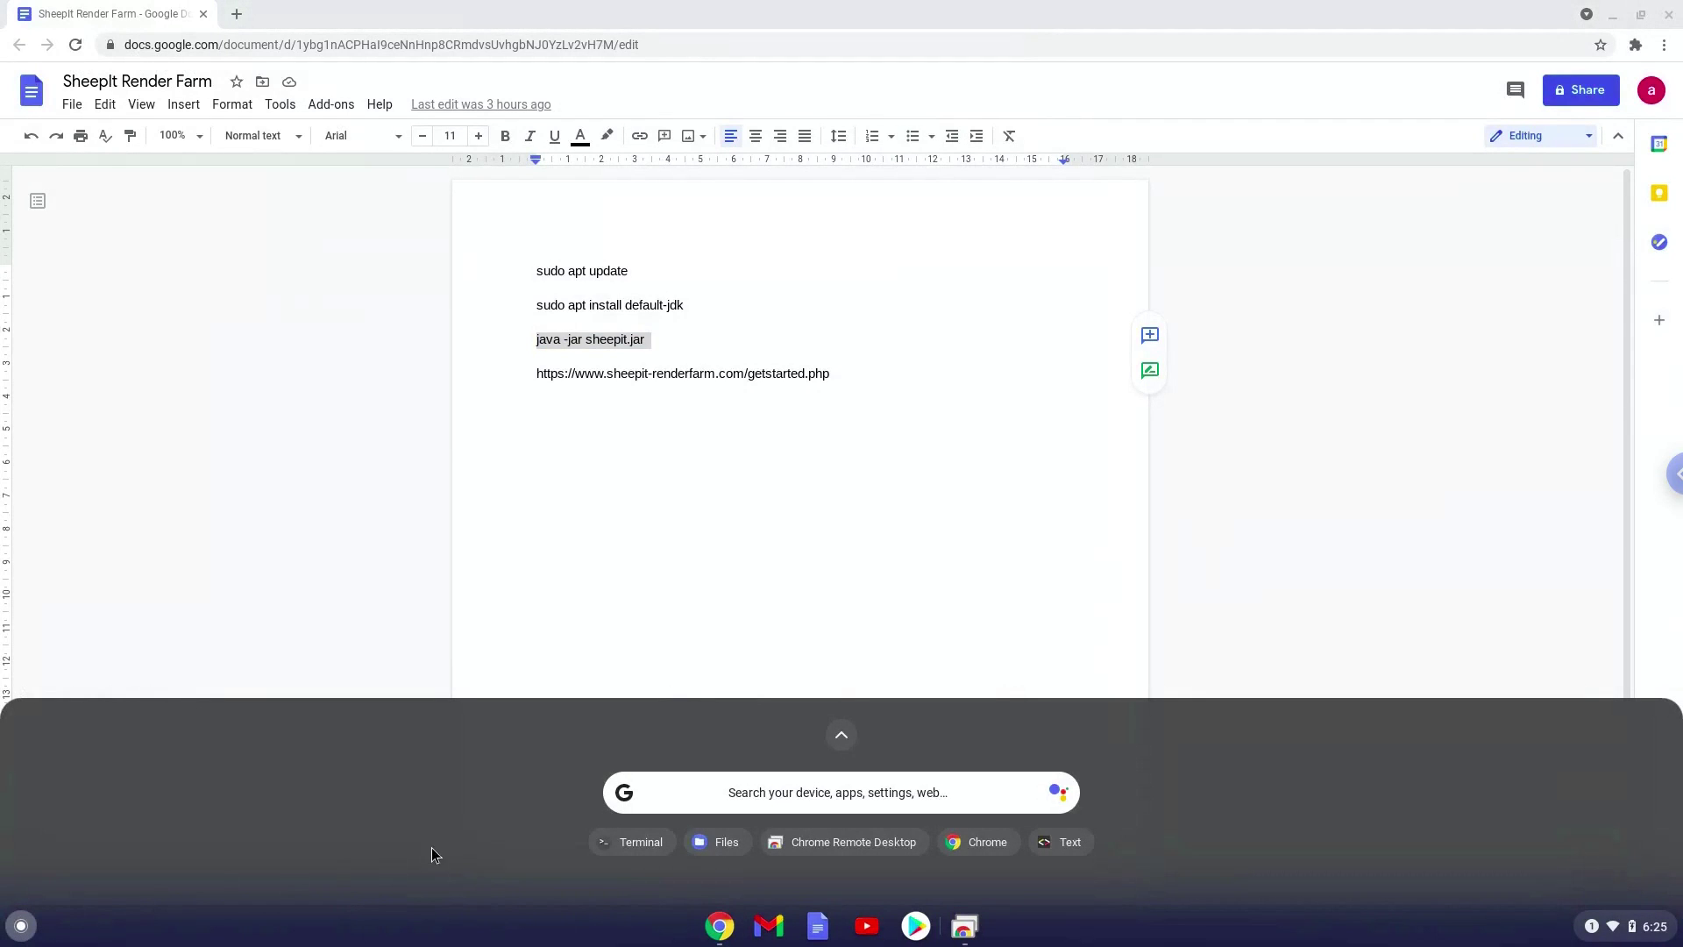
{"action": "left_click", "coordinate": [840, 734]}
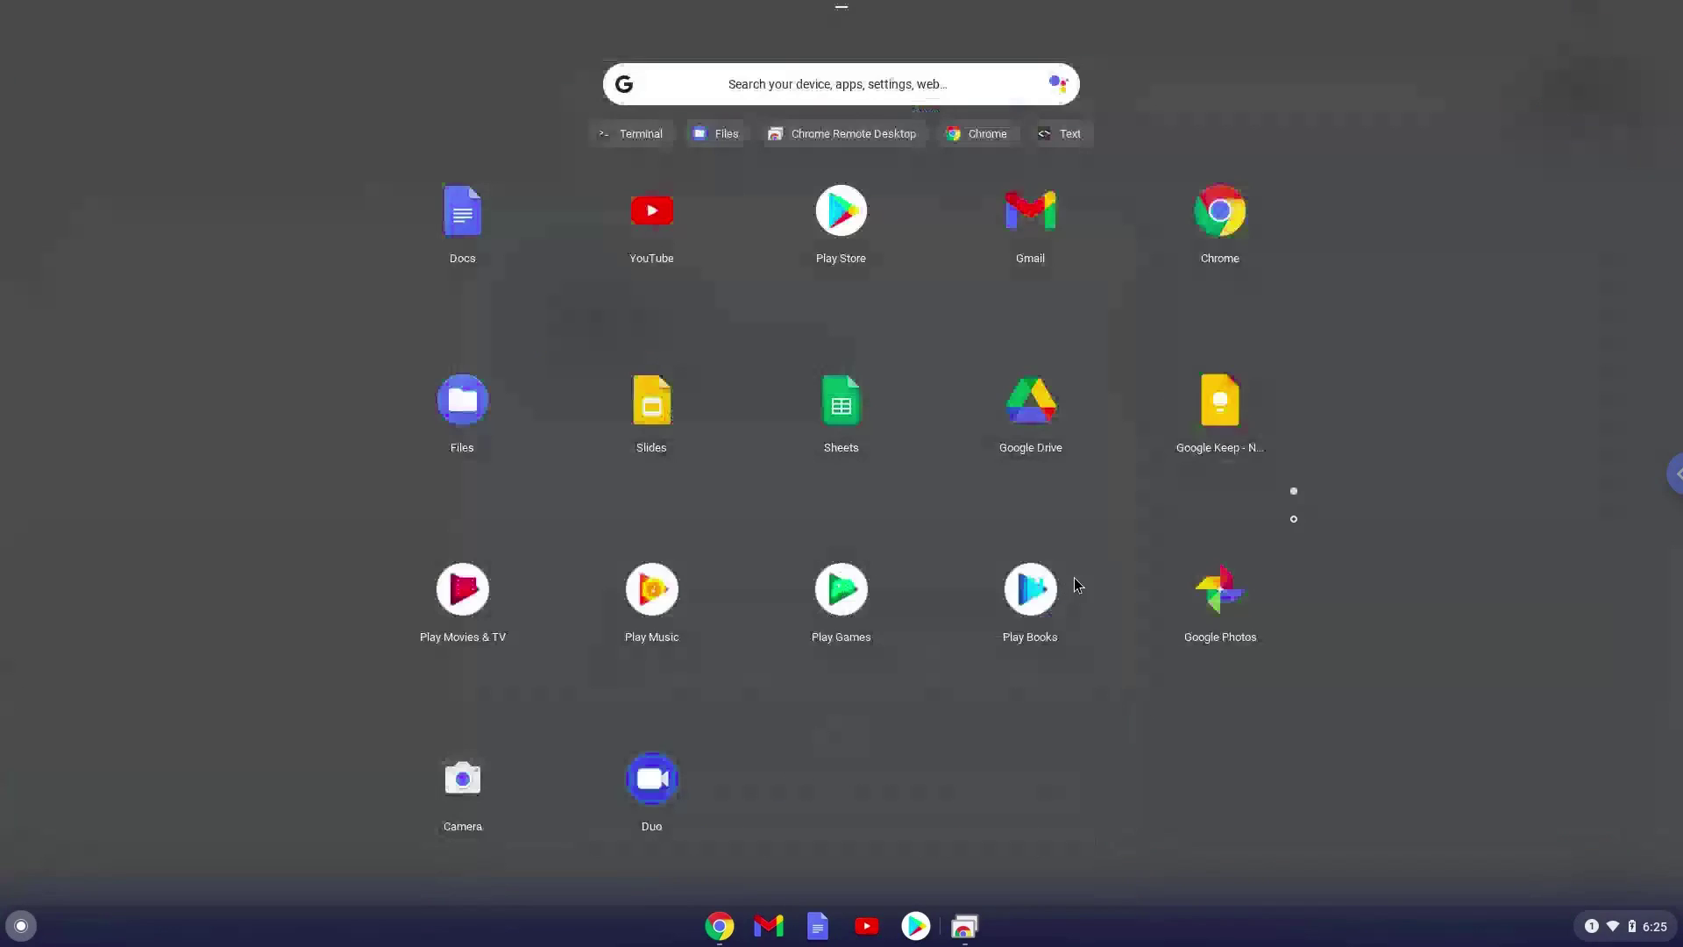
{"action": "left_click", "coordinate": [1295, 521]}
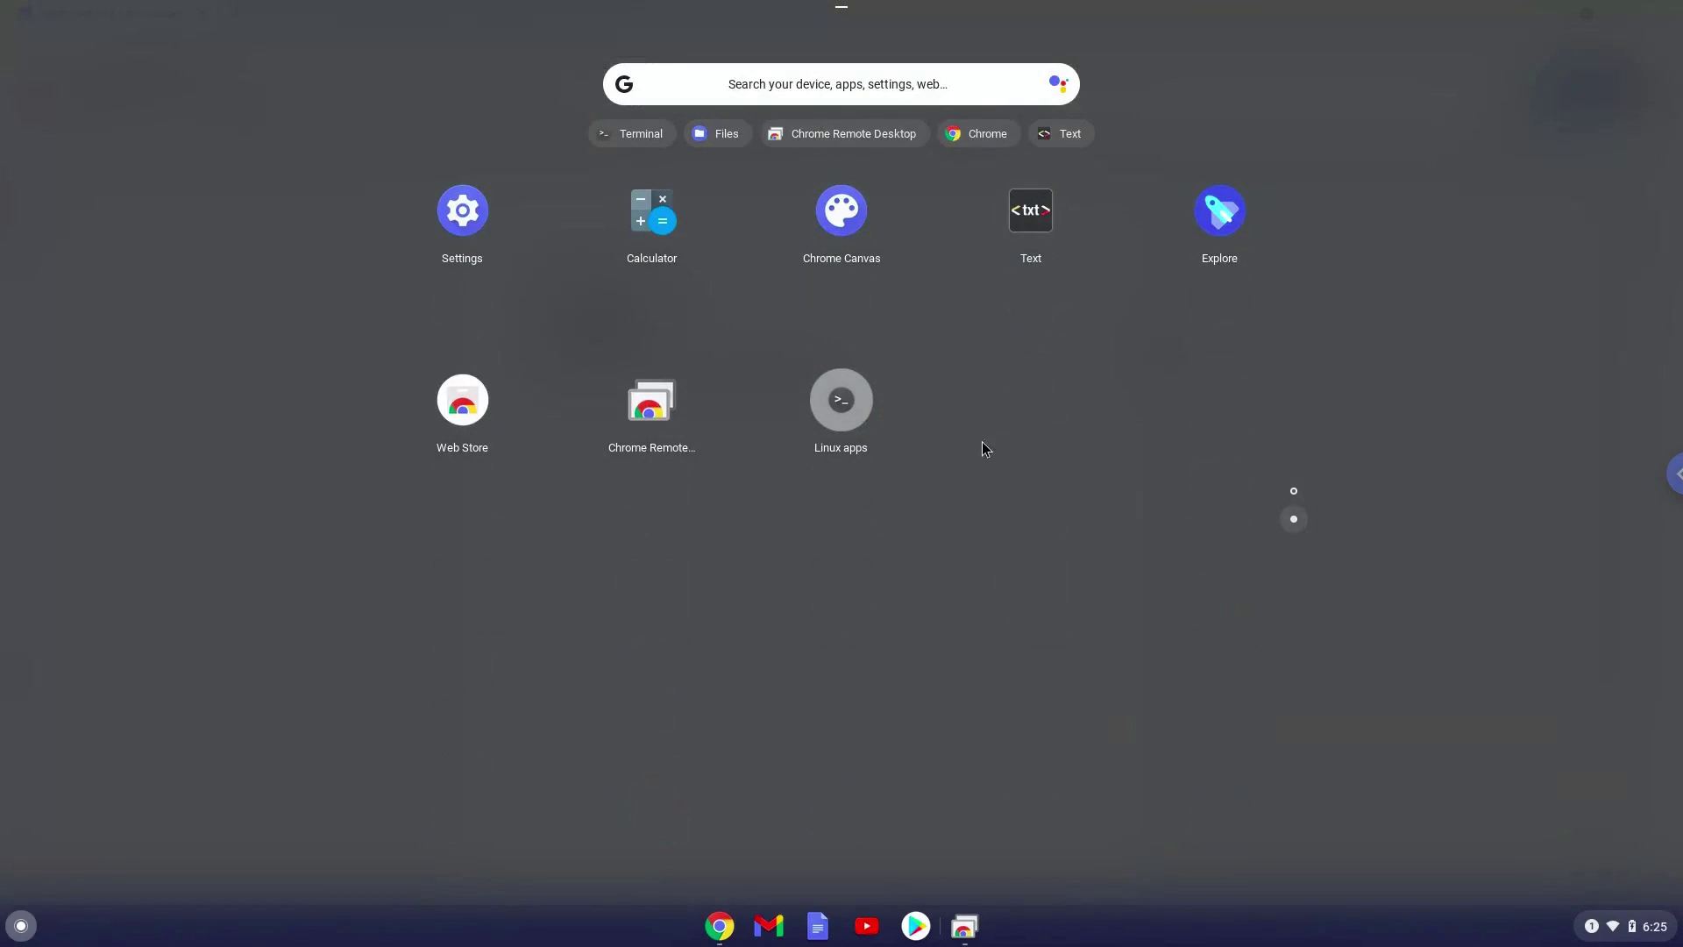
{"action": "left_click", "coordinate": [825, 412]}
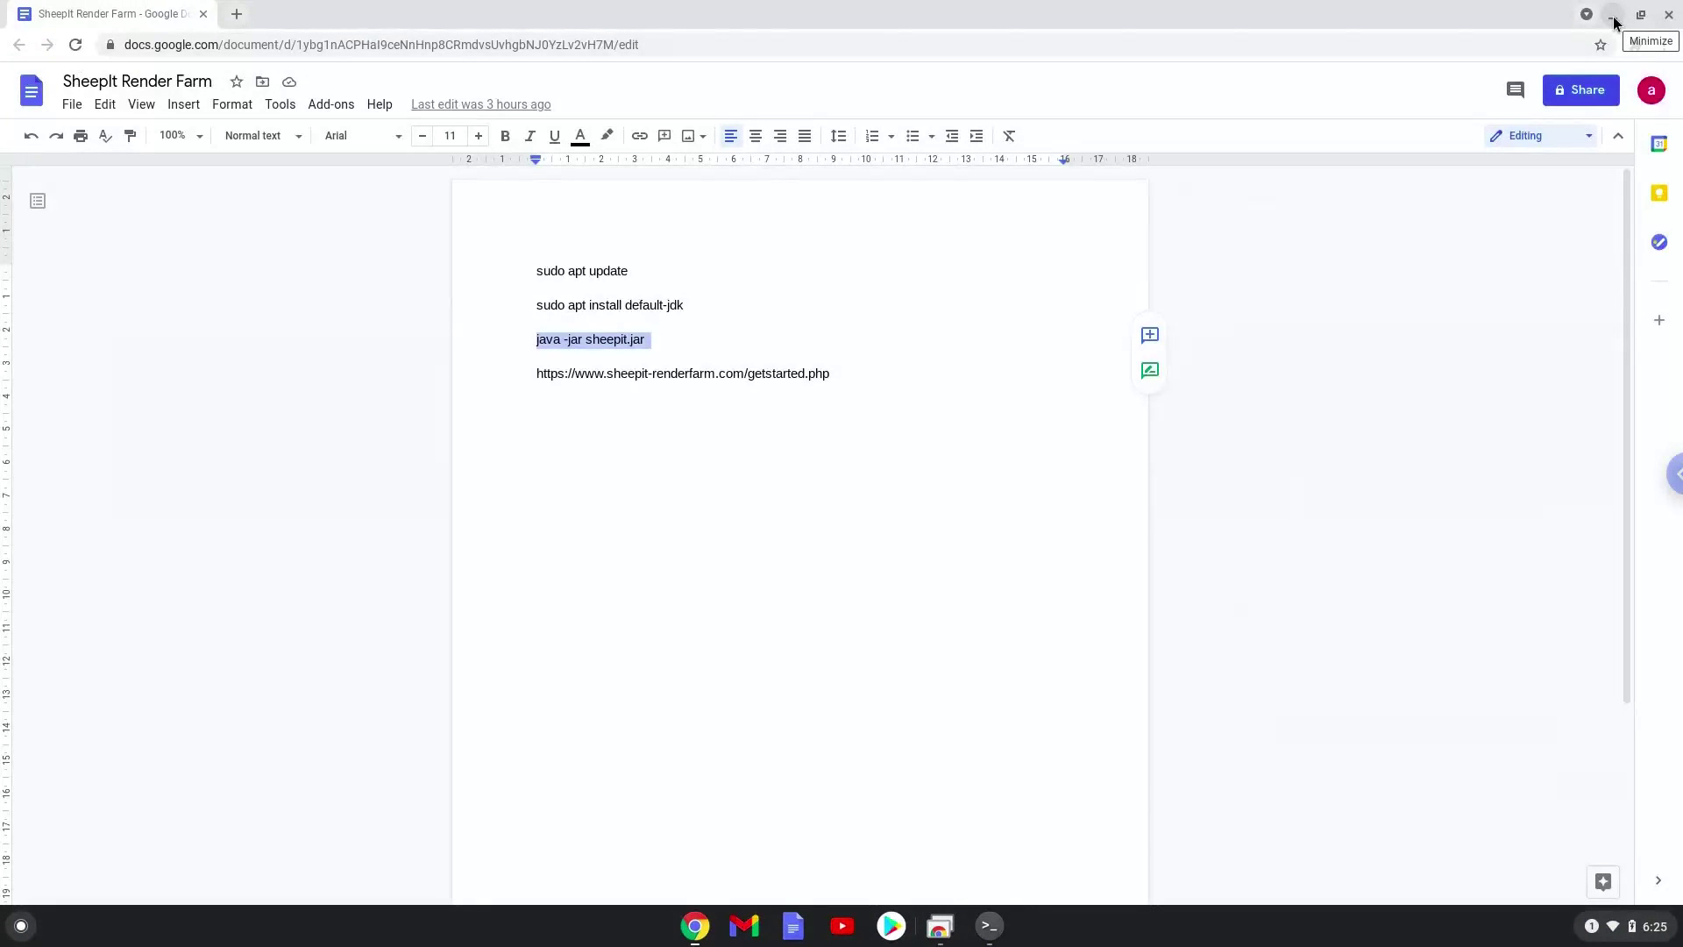
{"action": "left_click", "coordinate": [1613, 16]}
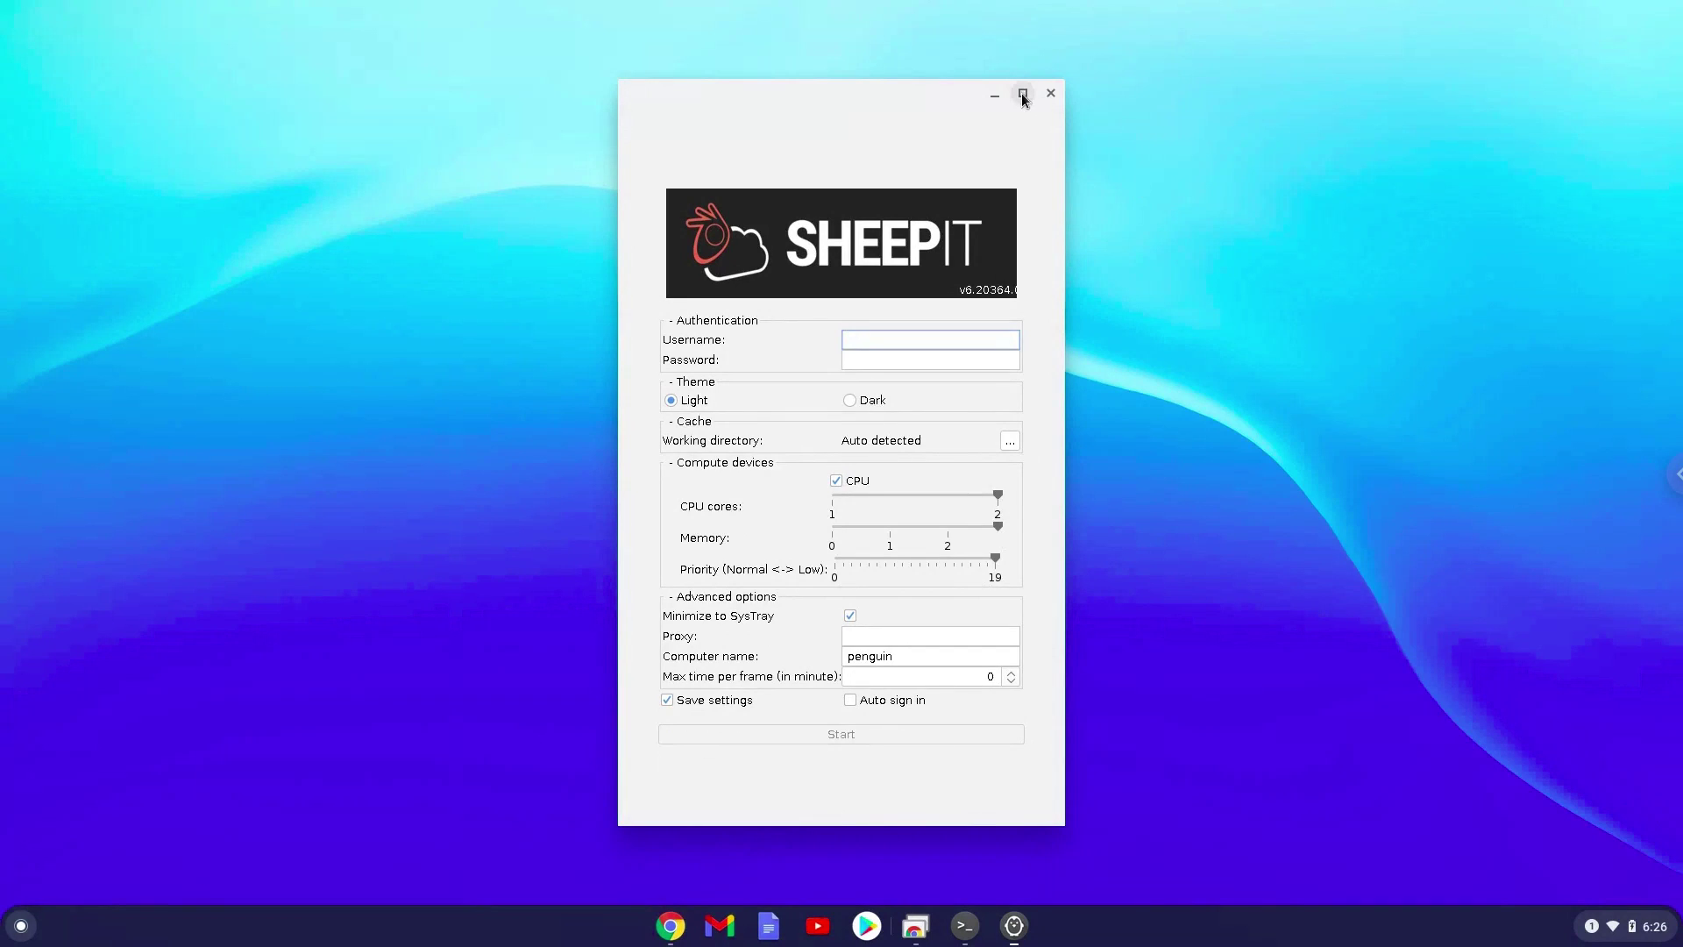
Step: Minimize Terminal and maximize the SheepIt client so it fills the screen
{"action": "left_click", "coordinate": [1024, 94]}
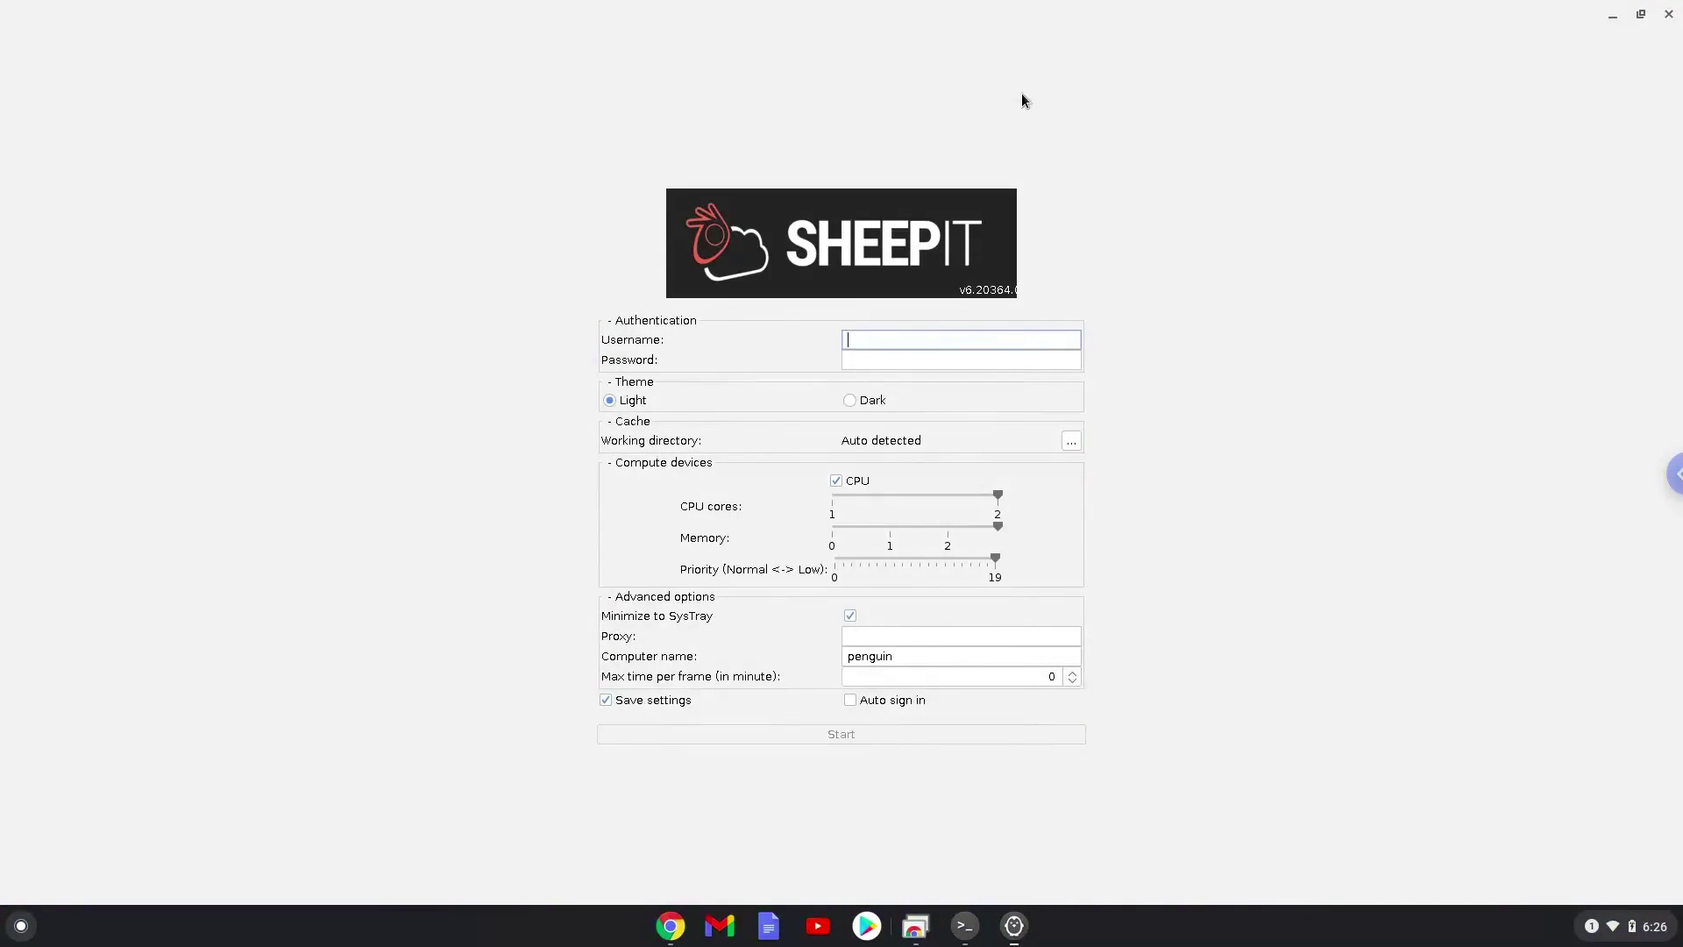